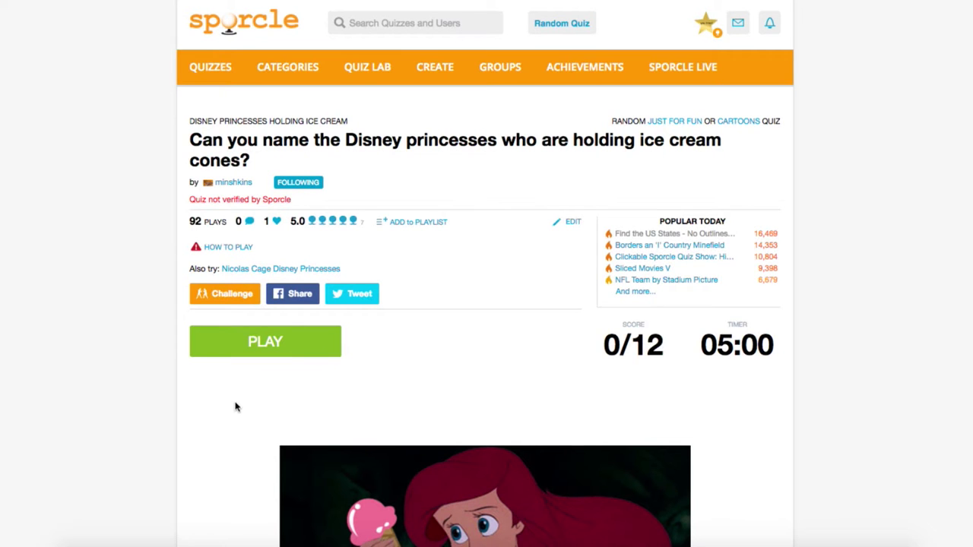
- Name all 12 Disney princesses, Ariel through Rapunzel, in the ice cream quiz
{"action": "scroll", "coordinate": [236, 406], "scroll_direction": "down", "scroll_amount": 4}
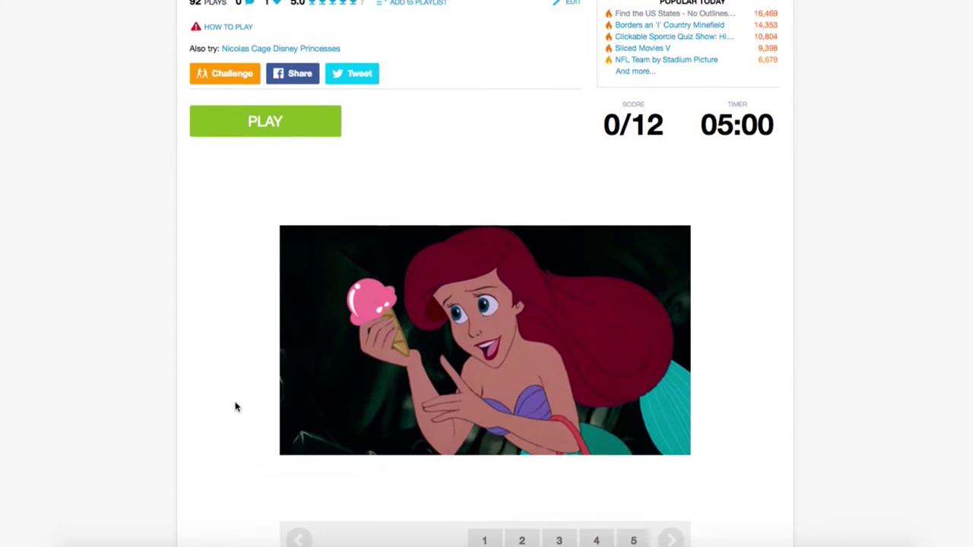
{"action": "left_click", "coordinate": [278, 90]}
{"action": "type", "text": "a"}
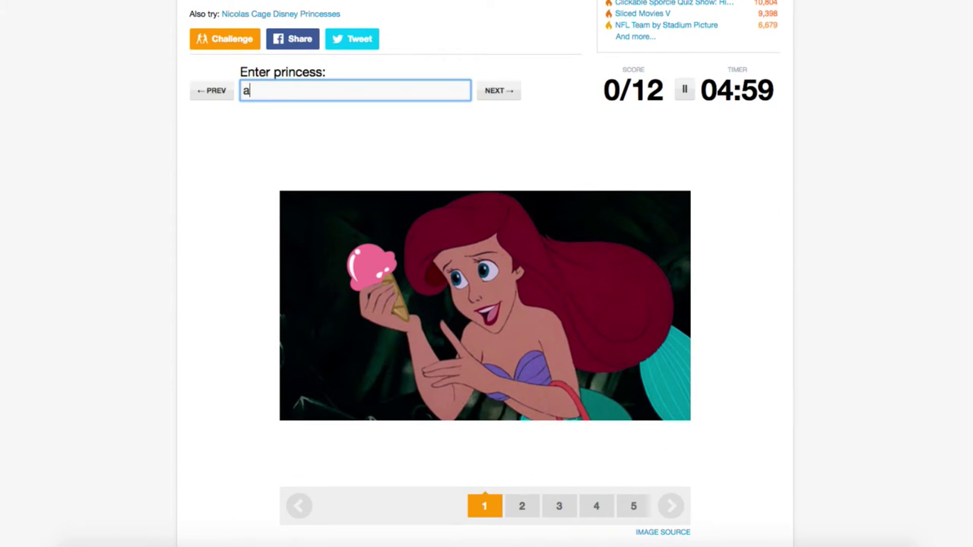
{"action": "type", "text": "riel"}
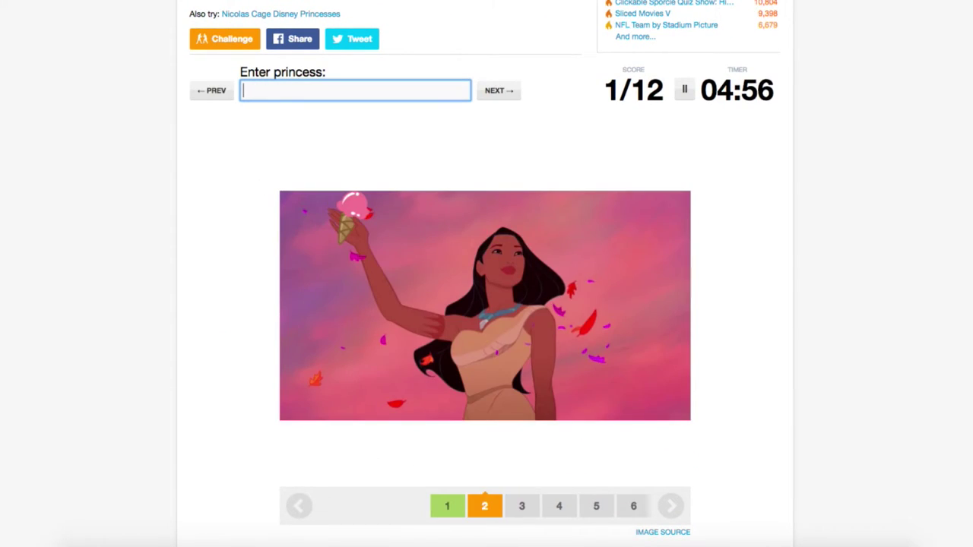
{"action": "type", "text": "pocahontas"}
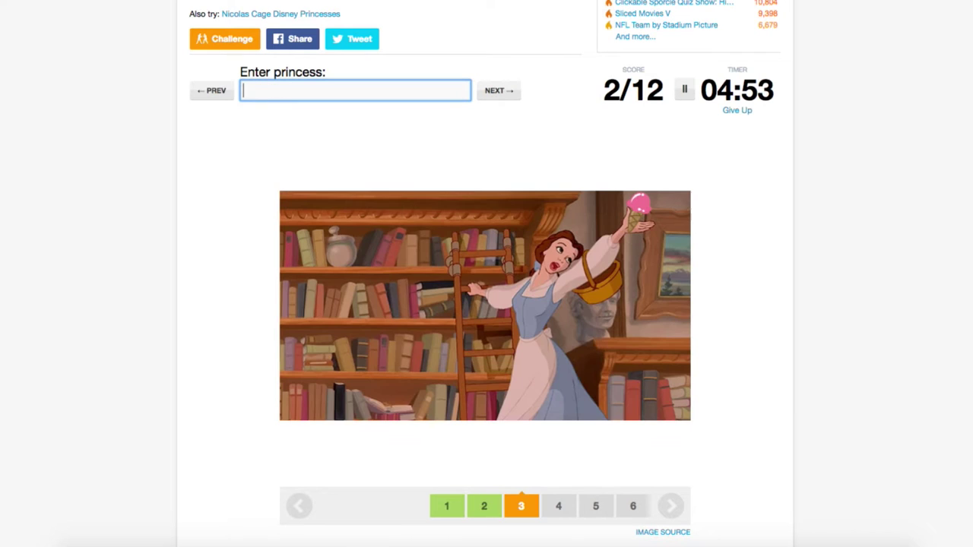
{"action": "type", "text": "belle"}
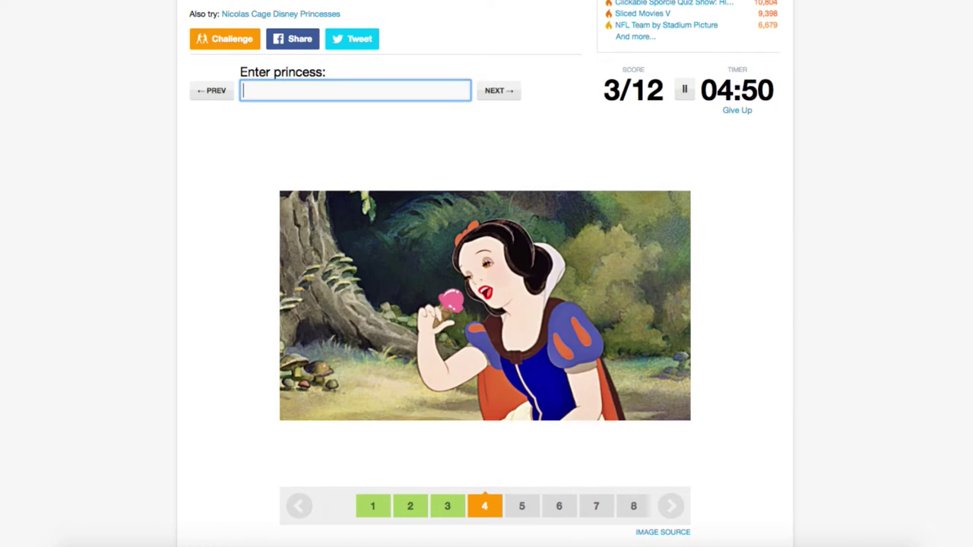
{"action": "type", "text": "snow white"}
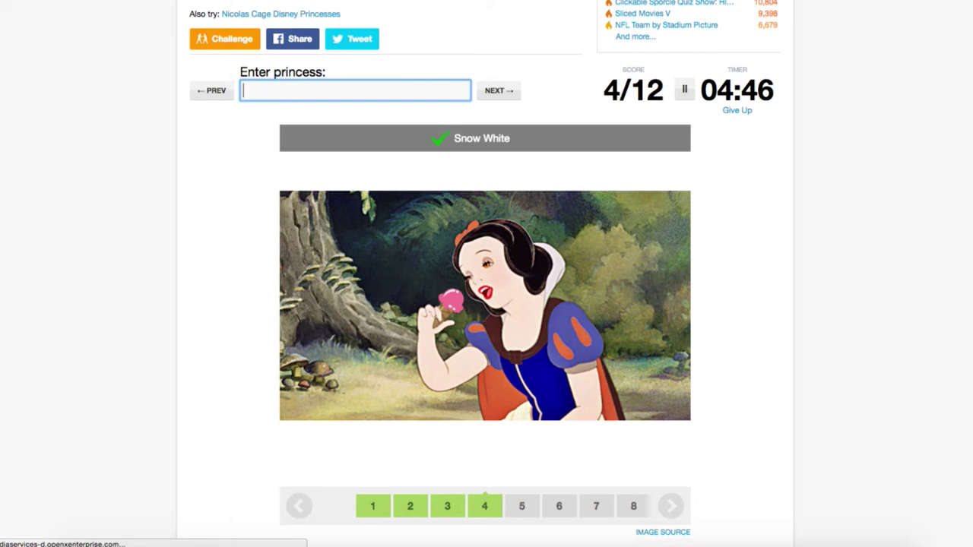
{"action": "type", "text": "mulan"}
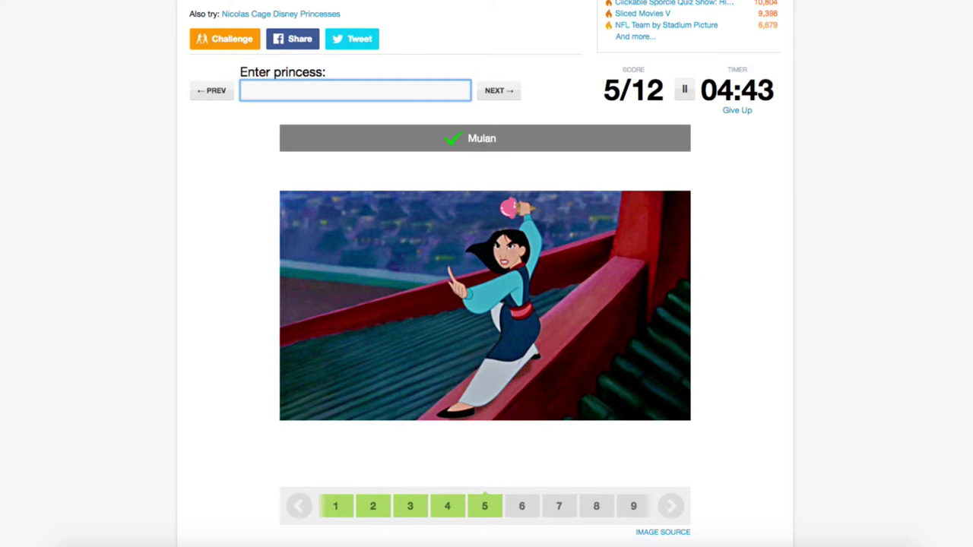
{"action": "type", "text": "sleeping"}
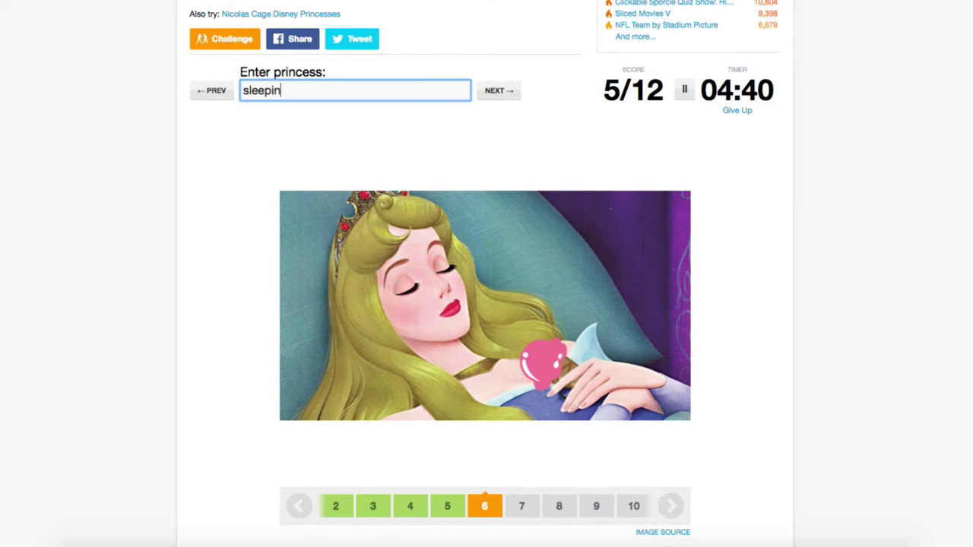
{"action": "key", "text": "BackSpace"}
{"action": "key", "text": "BackSpace"}
{"action": "key", "text": "BackSpace"}
{"action": "key", "text": "BackSpace"}
{"action": "key", "text": "BackSpace"}
{"action": "key", "text": "BackSpace"}
{"action": "key", "text": "BackSpace"}
{"action": "type", "text": "aurora"}
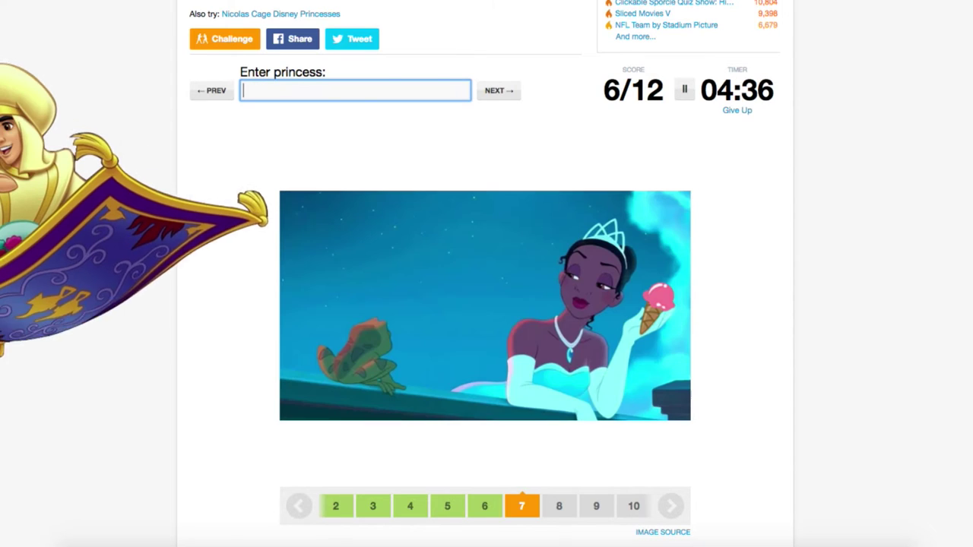
{"action": "type", "text": "tiana"}
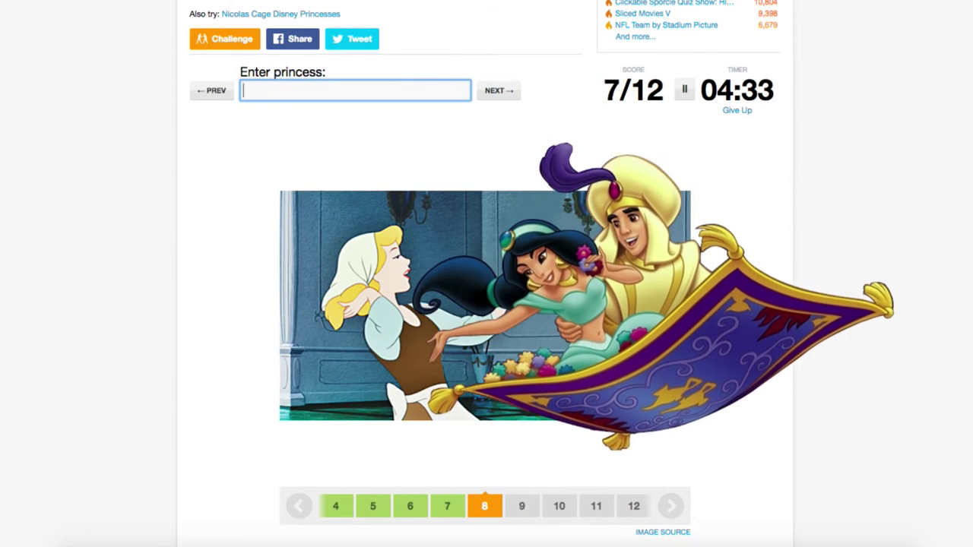
{"action": "type", "text": "cinderella"}
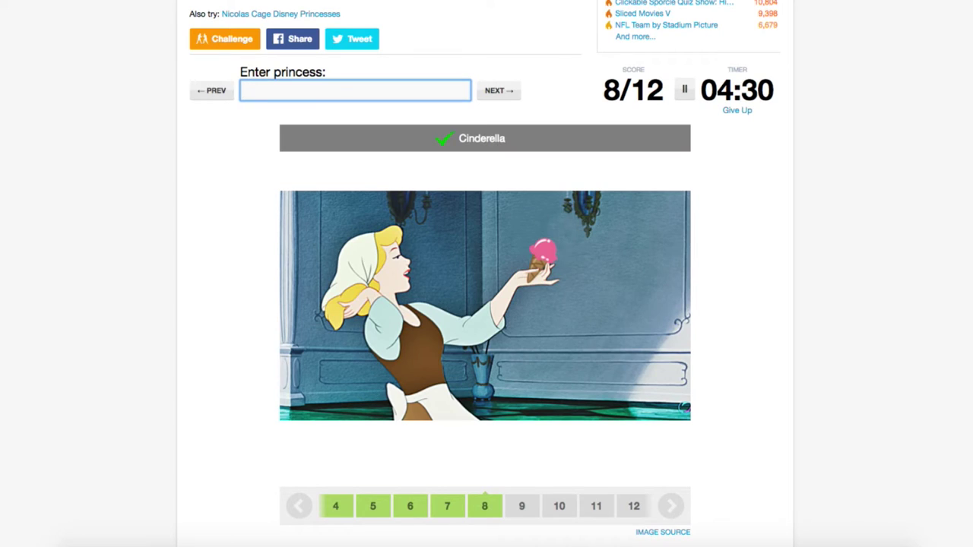
{"action": "type", "text": "jasmine"}
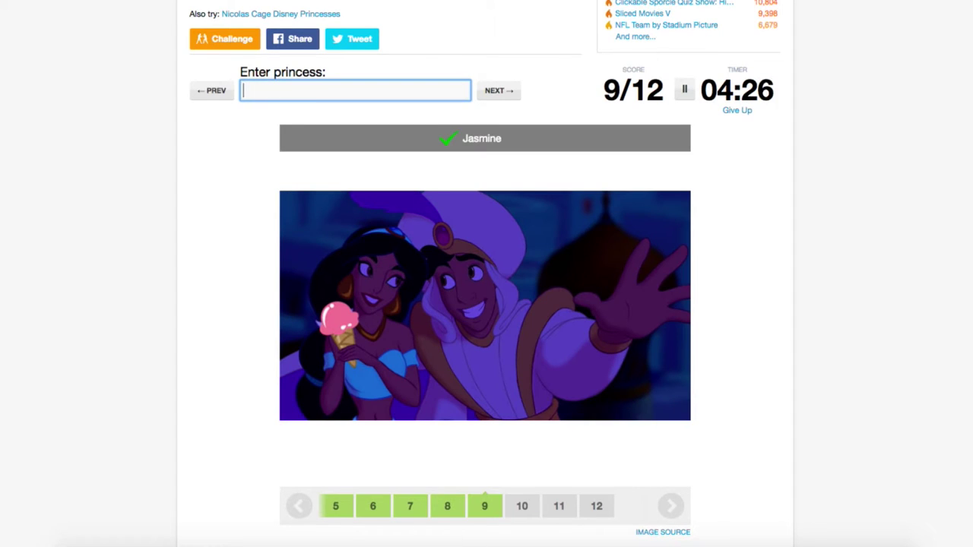
{"action": "type", "text": "merid"}
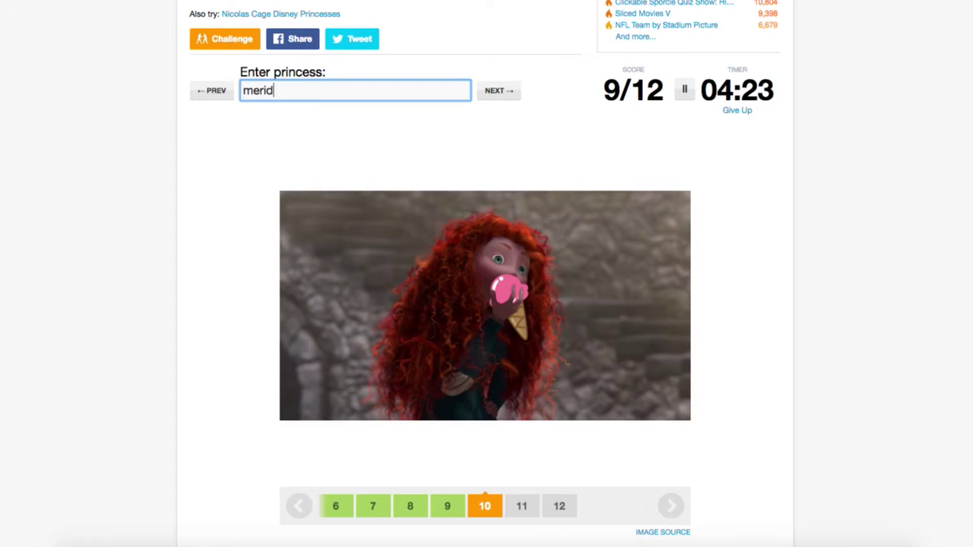
{"action": "type", "text": "aelsa"}
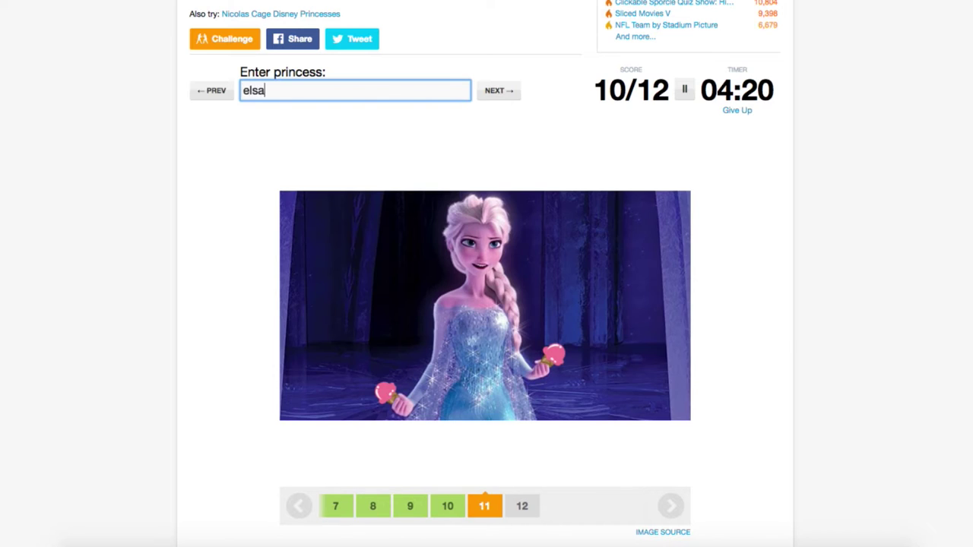
{"action": "type", "text": "rapunzel"}
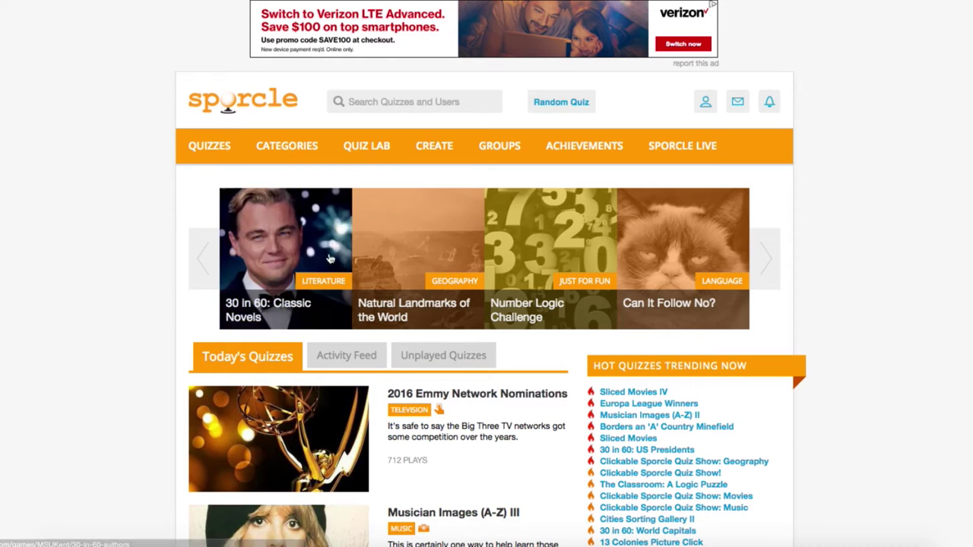
- Start a new quiz from the dashboard, named 'Vegetables by Cross Section', with game type Slideshow
{"action": "left_click", "coordinate": [443, 158]}
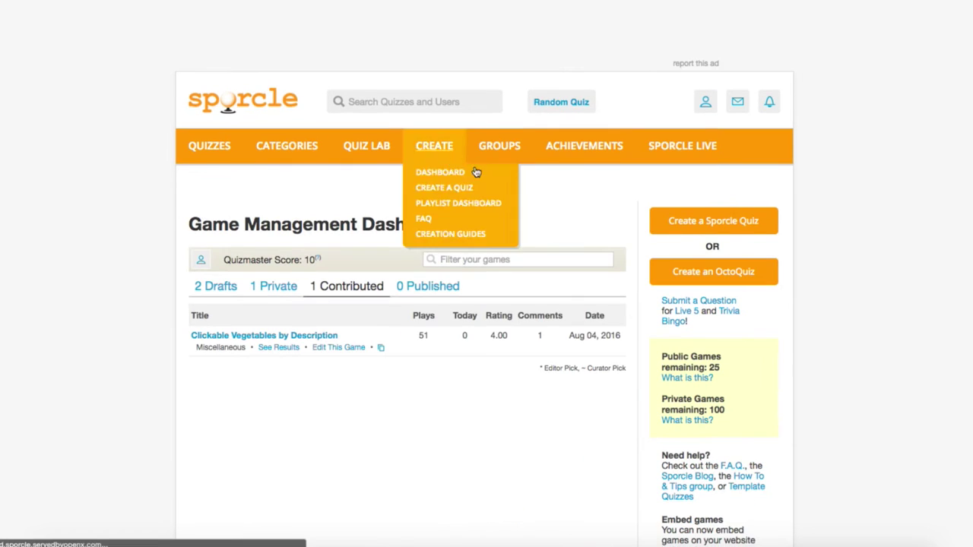
{"action": "left_click", "coordinate": [684, 231]}
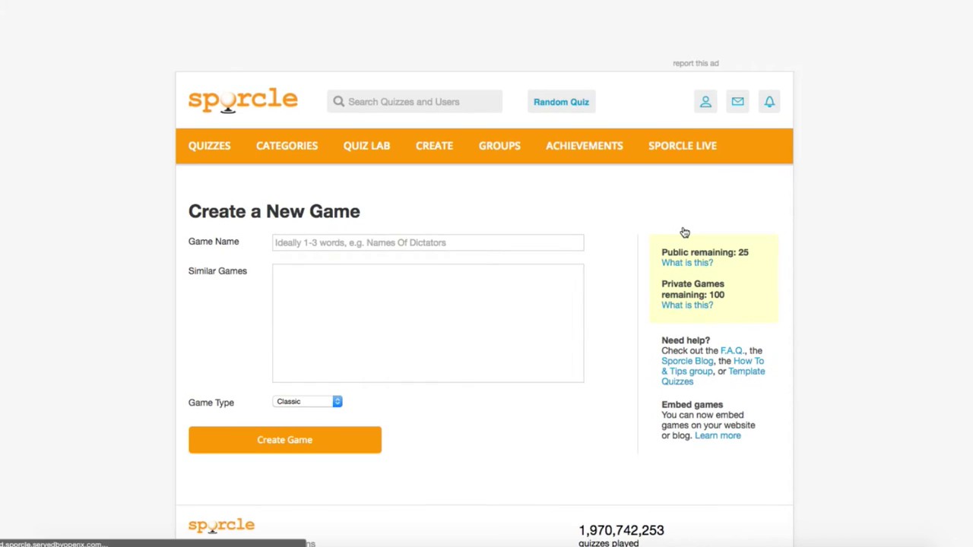
{"action": "left_click", "coordinate": [399, 241]}
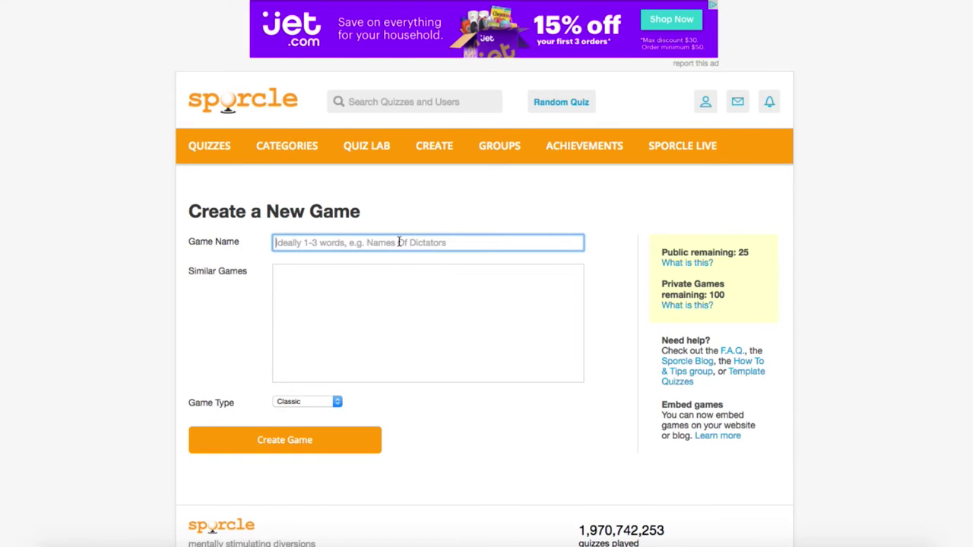
{"action": "type", "text": "Vegetables by Cross Section"}
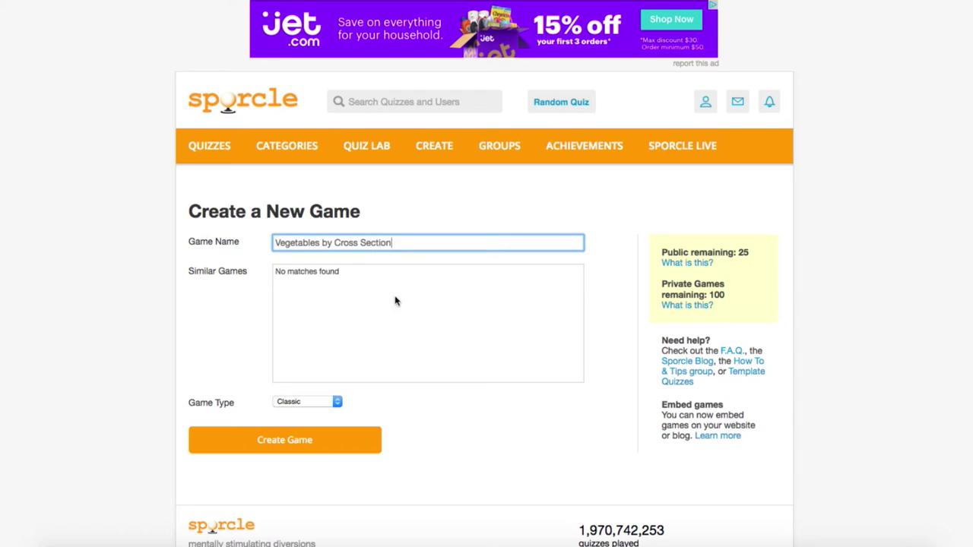
{"action": "left_click", "coordinate": [332, 403]}
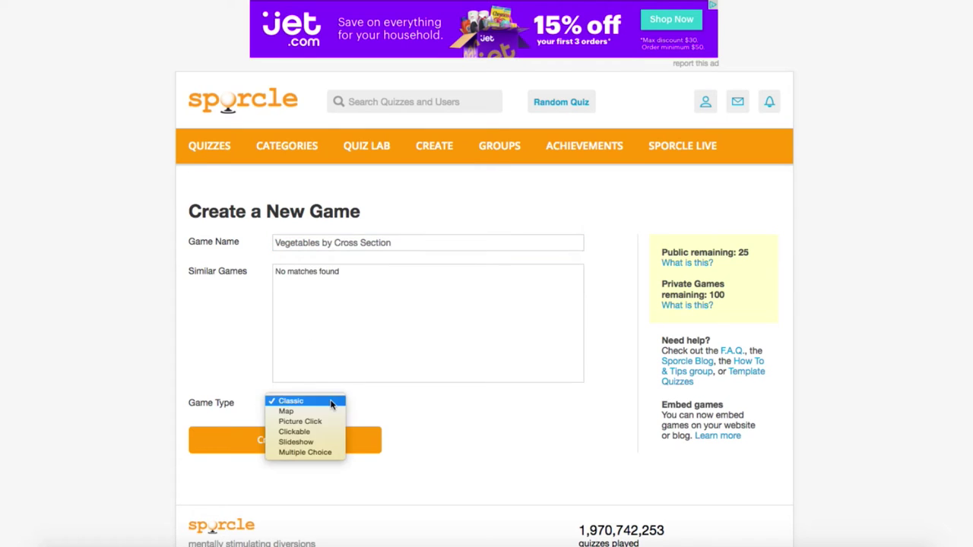
{"action": "left_click", "coordinate": [302, 443]}
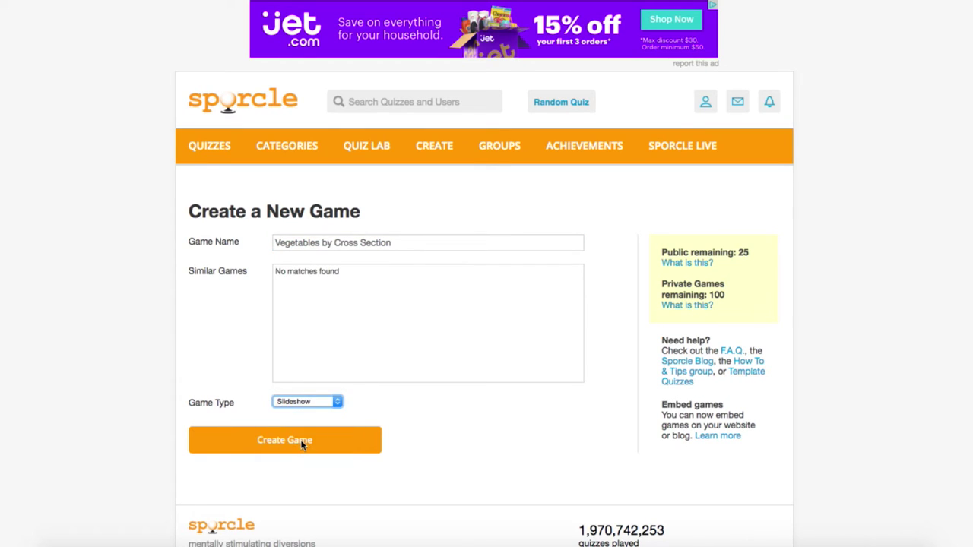
- Create the game and change its description to ask for 'vegetables by a picture of their cross section?'
{"action": "left_click", "coordinate": [285, 442]}
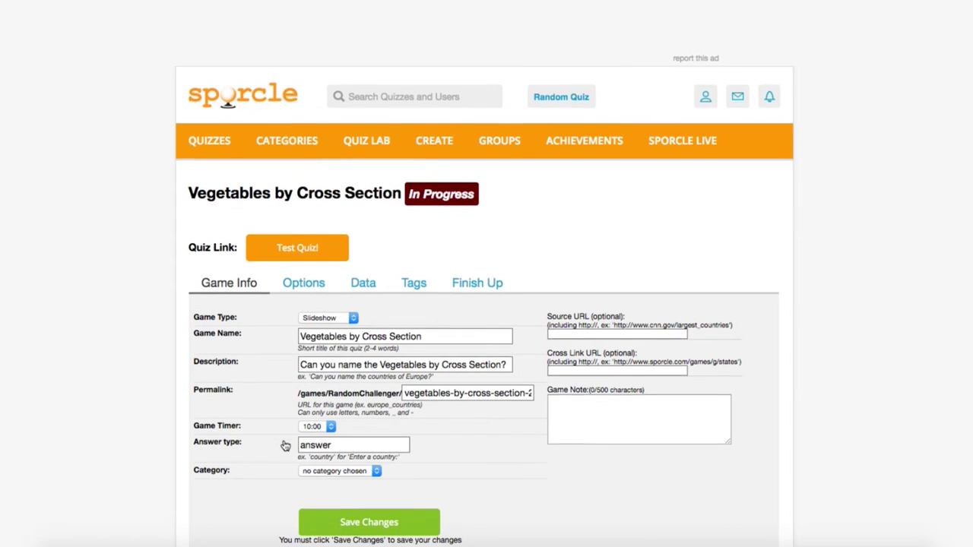
{"action": "scroll", "coordinate": [285, 446], "scroll_direction": "down", "scroll_amount": 3}
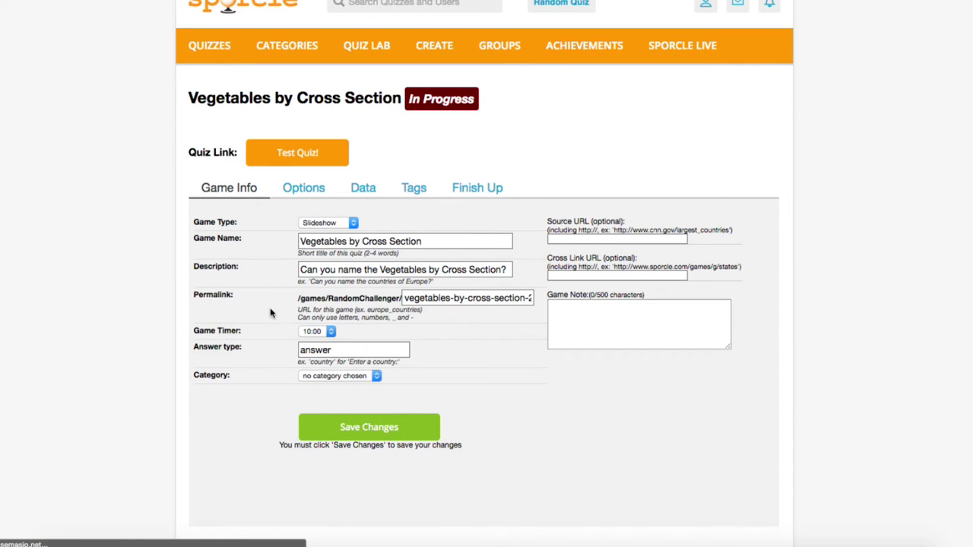
{"action": "left_click_drag", "start_coordinate": [381, 271], "coordinate": [535, 275]}
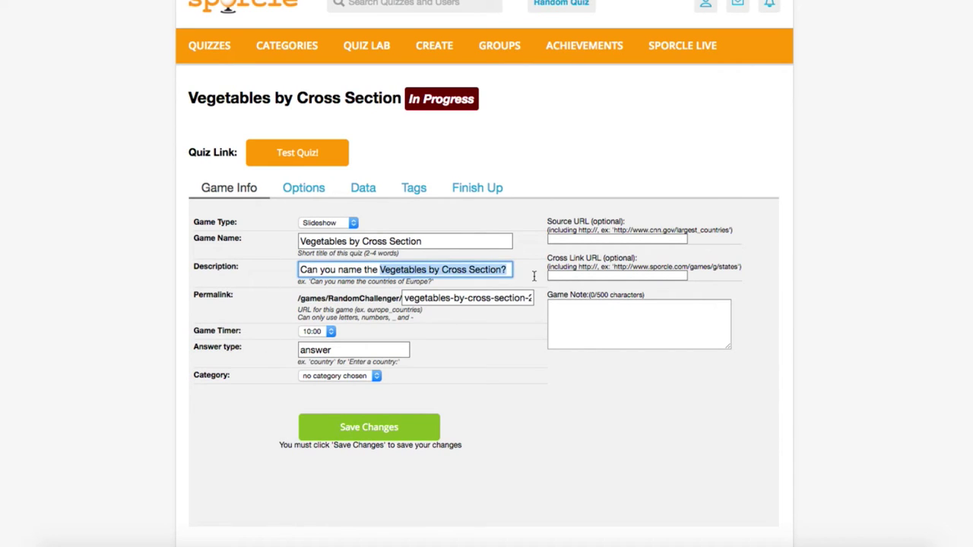
{"action": "type", "text": "vegetables by a picture of their cross section?"}
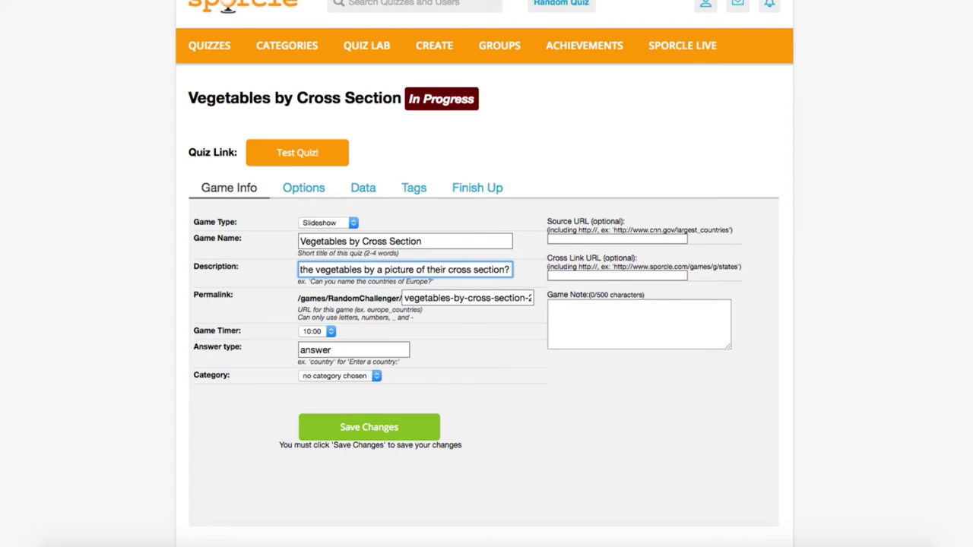
- Set a 1:00 timer, answer type 'vegetable' and the Miscellaneous category, then save
{"action": "left_click", "coordinate": [331, 332]}
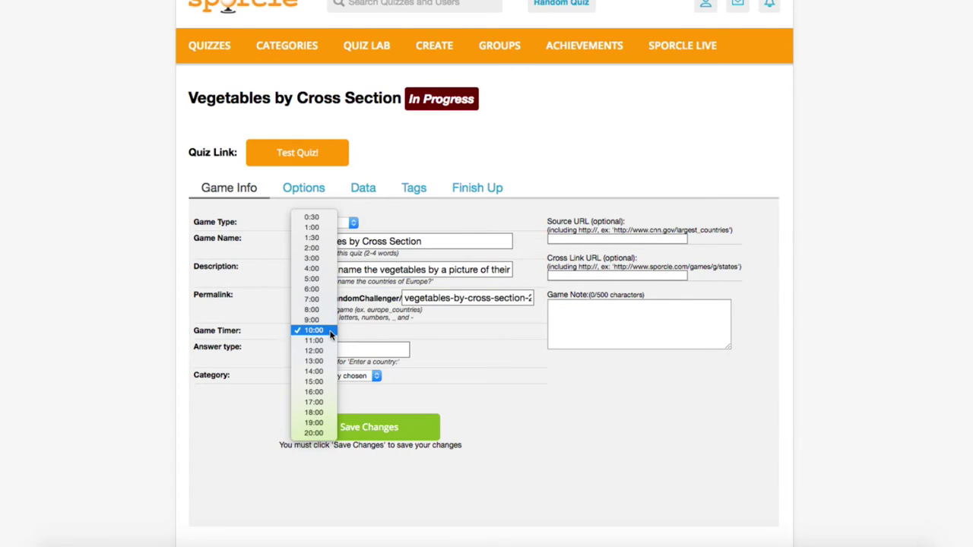
{"action": "left_click", "coordinate": [318, 232]}
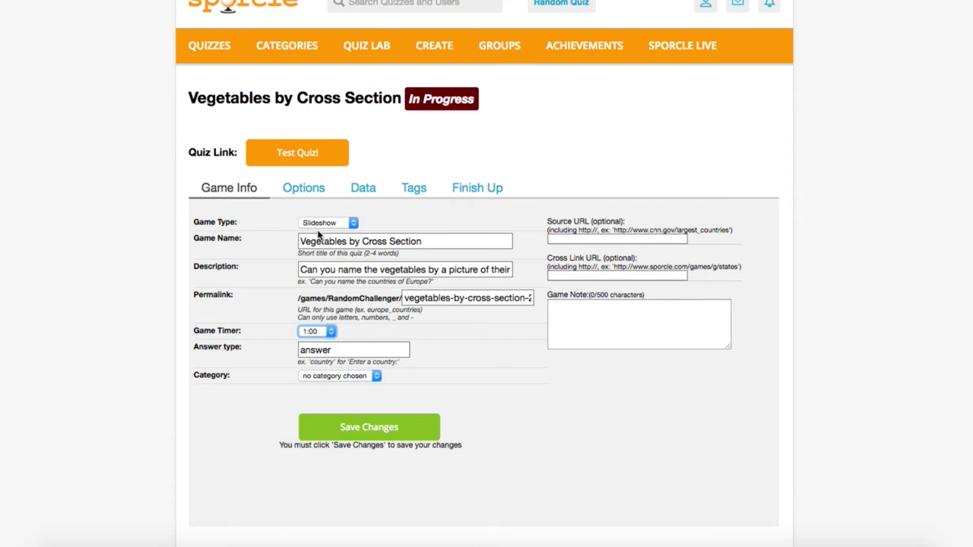
{"action": "double_click", "coordinate": [315, 351]}
{"action": "type", "text": "vegetable"}
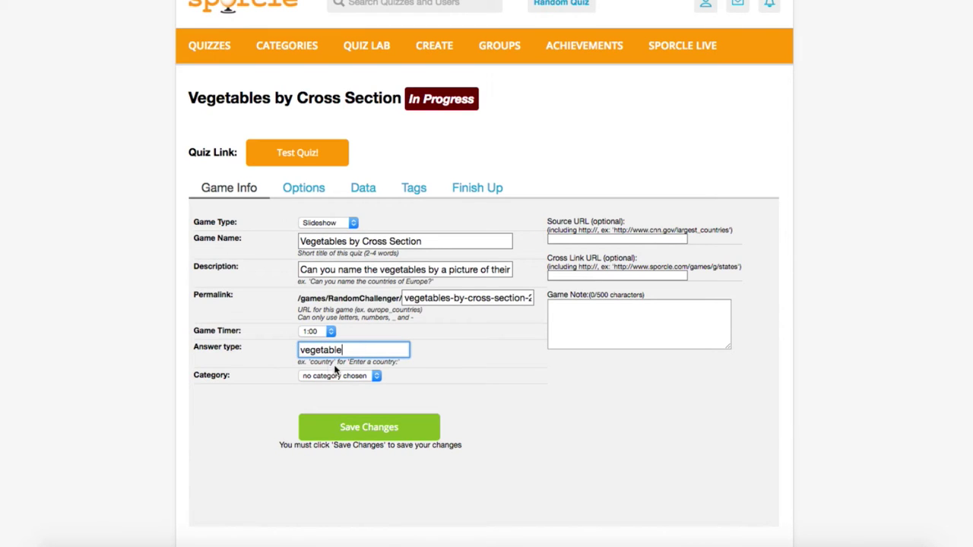
{"action": "left_click", "coordinate": [360, 378]}
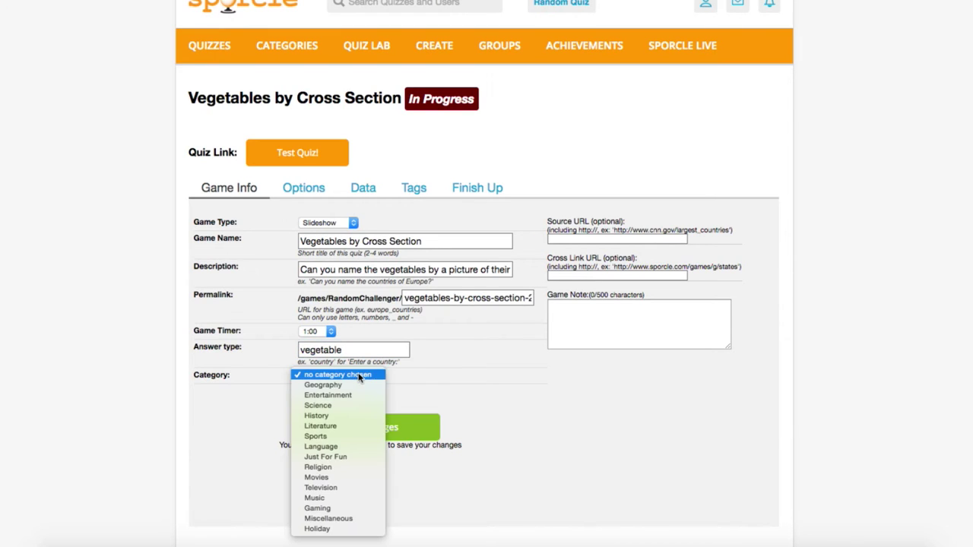
{"action": "left_click", "coordinate": [328, 519]}
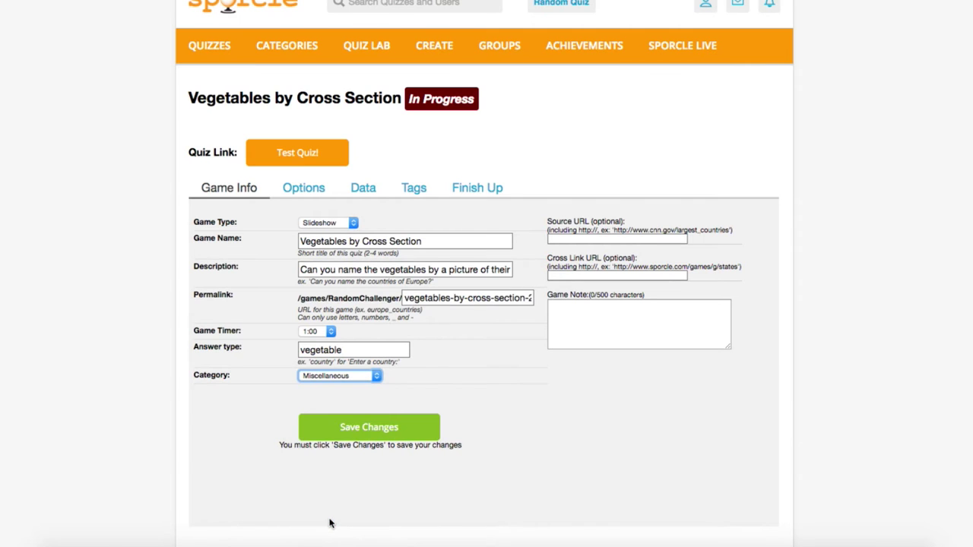
{"action": "left_click", "coordinate": [364, 431]}
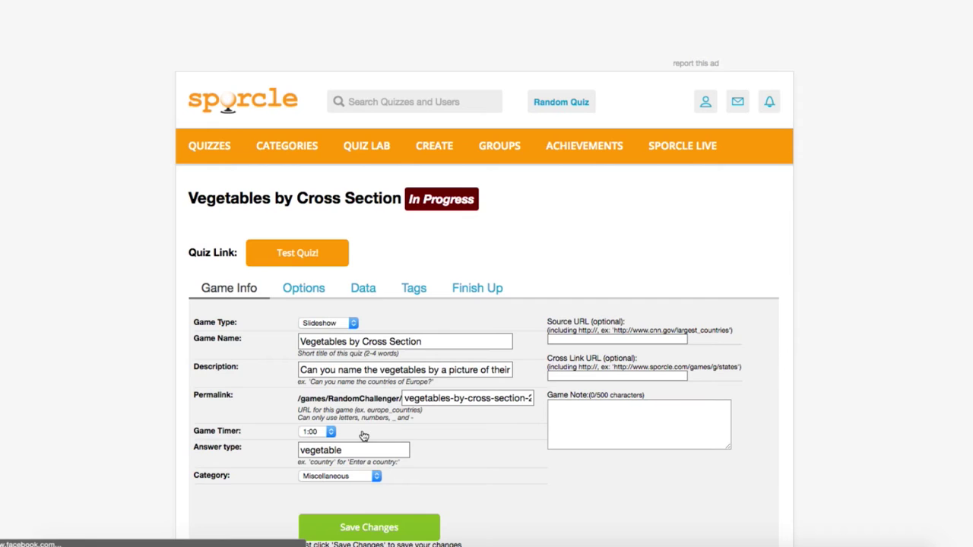
- Add six empty answer rows in the quiz's Data tab
{"action": "left_click", "coordinate": [363, 288]}
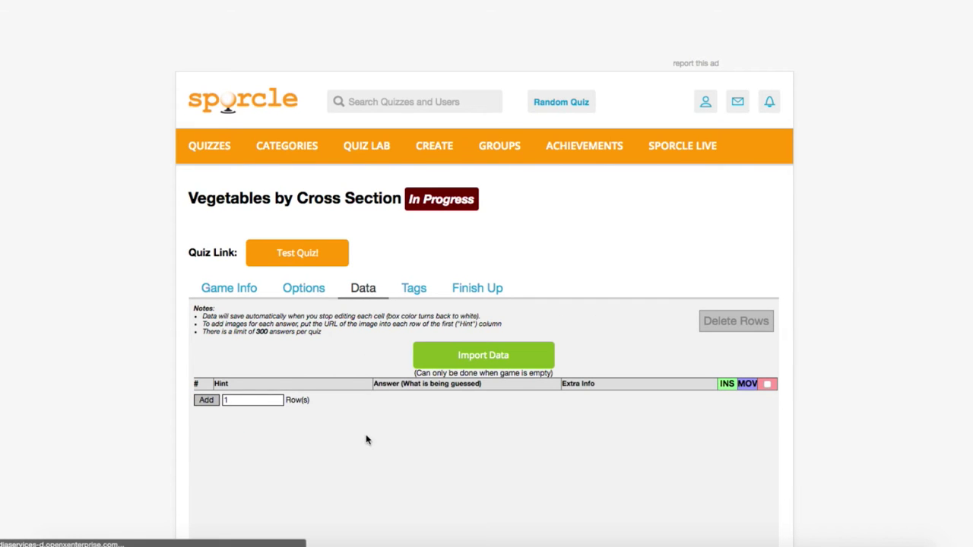
{"action": "scroll", "coordinate": [365, 440], "scroll_direction": "down", "scroll_amount": 2}
{"action": "left_click", "coordinate": [223, 323]}
{"action": "type", "text": "6"}
{"action": "left_click", "coordinate": [204, 327]}
- Enter the answers Broccoli, Radish, Bok choy, Carrot and Cabbage/Red cabbage/Purple cabbage
{"action": "left_click", "coordinate": [428, 277]}
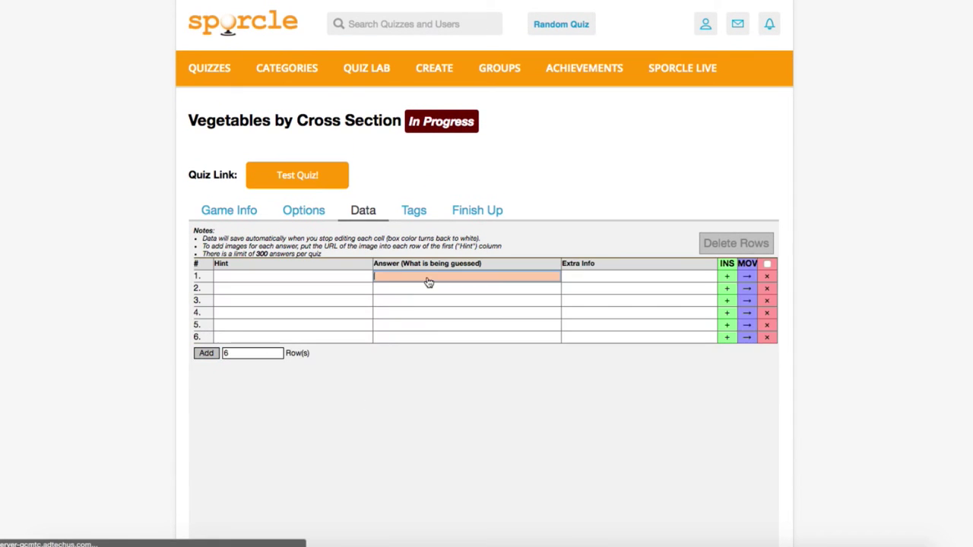
{"action": "type", "text": "Broccoli"}
{"action": "key", "text": "Return"}
{"action": "type", "text": "Radish"}
{"action": "key", "text": "Return"}
{"action": "type", "text": "Bok choy/Bok choi"}
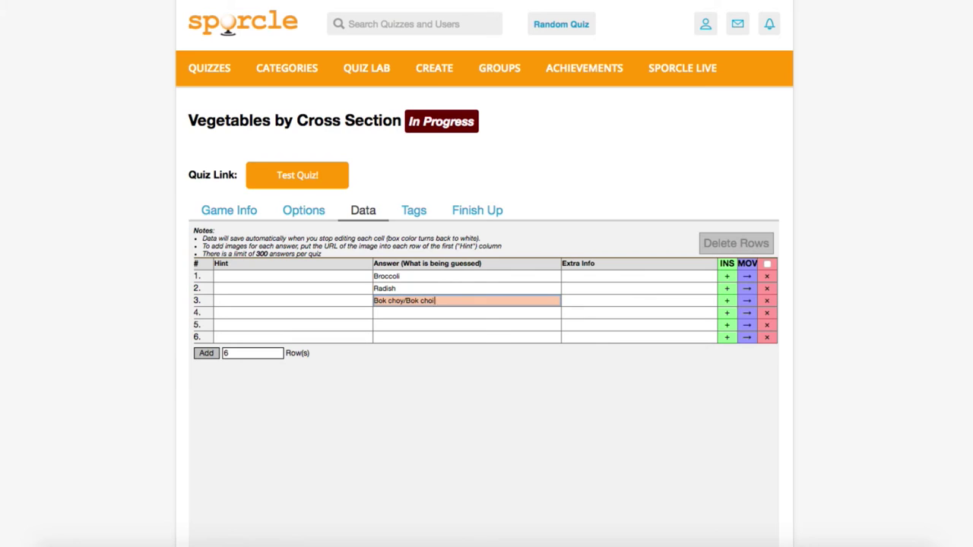
{"action": "key", "text": "Return"}
{"action": "type", "text": "Carrot"}
{"action": "key", "text": "Return"}
{"action": "type", "text": "Cabbage/Red"}
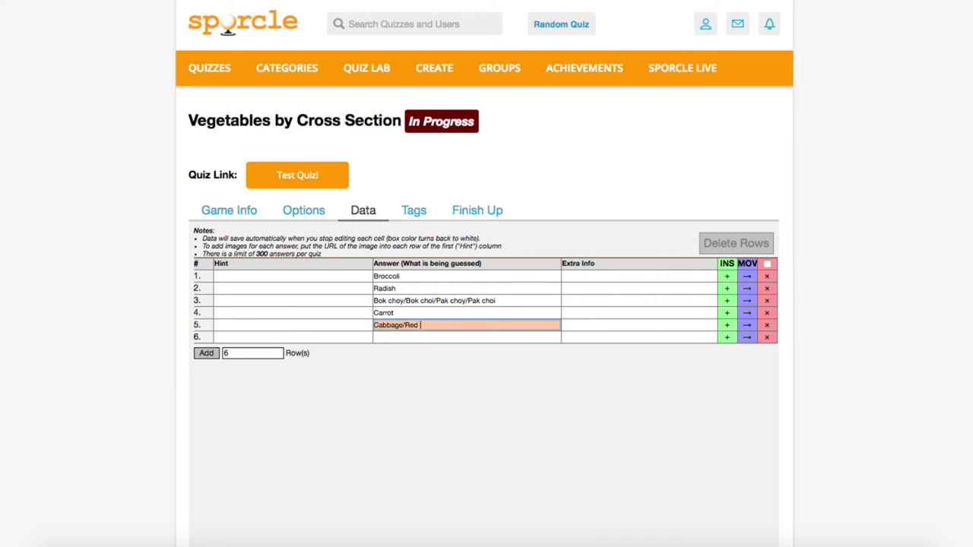
{"action": "type", "text": " cabbage/Purple cabbage"}
{"action": "key", "text": "Return"}
- Finish the Onion answer and paste the broccoli image's direct link as row 1's hint
{"action": "type", "text": "Onion/Red onion"}
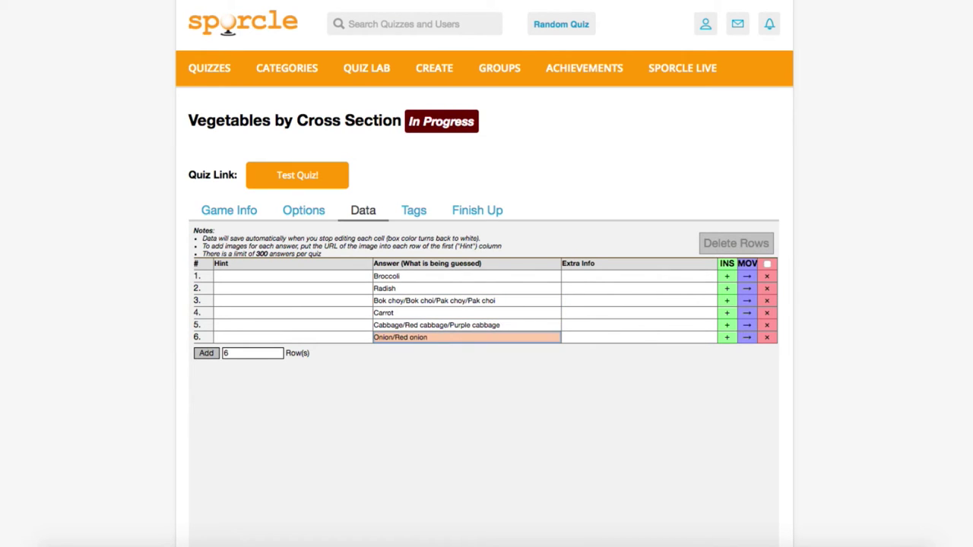
{"action": "left_click", "coordinate": [411, 402]}
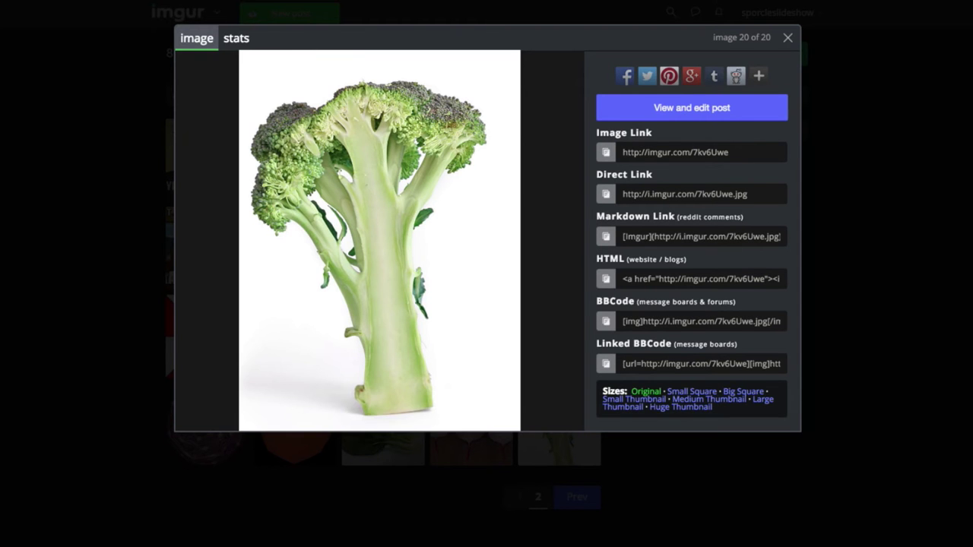
{"action": "mouse_move", "coordinate": [254, 223]}
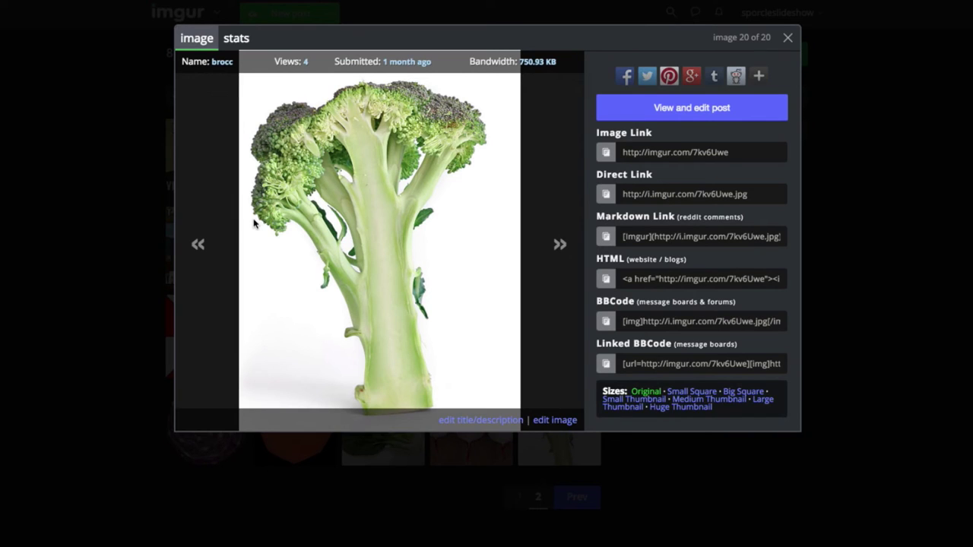
{"action": "left_click", "coordinate": [634, 197]}
{"action": "key", "text": "ctrl+c"}
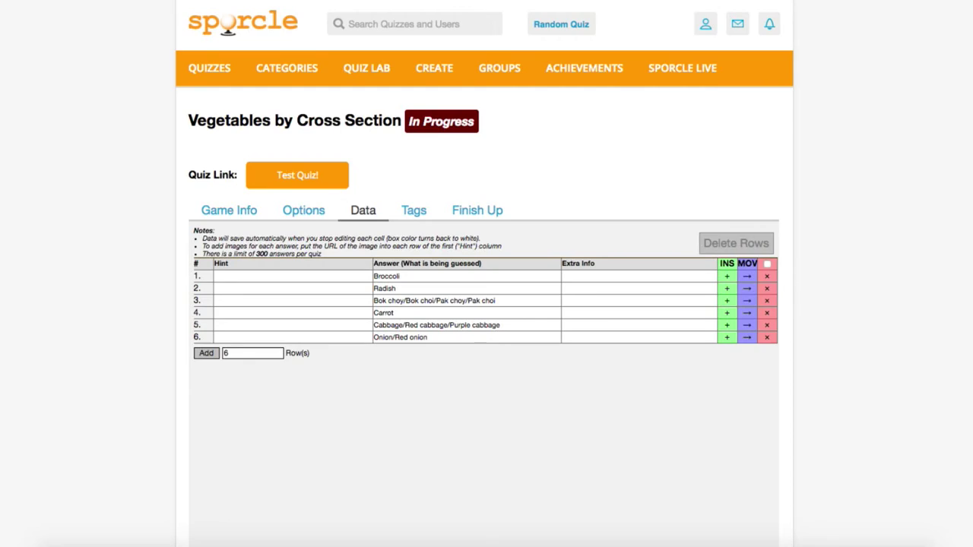
{"action": "left_click", "coordinate": [261, 279]}
{"action": "key", "text": "ctrl+v"}
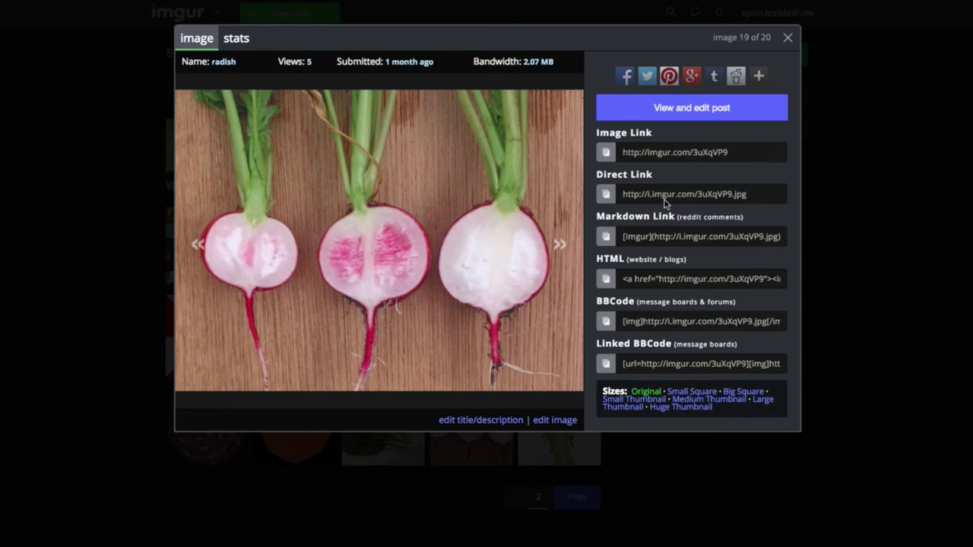
- Step through the radish, carrot and cabbage images and paste the cabbage link as row 5's hint
{"action": "left_click", "coordinate": [661, 194]}
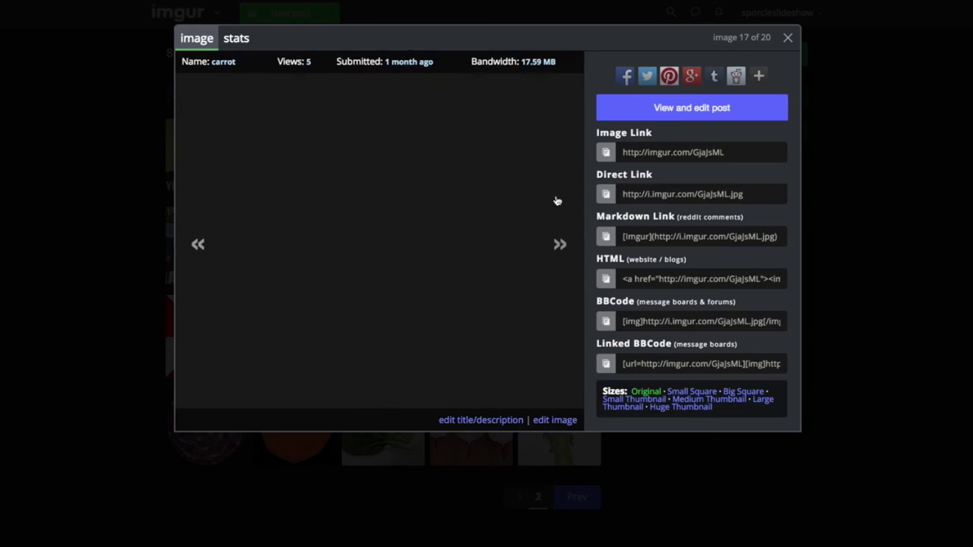
{"action": "left_click", "coordinate": [654, 195]}
{"action": "left_click", "coordinate": [648, 196]}
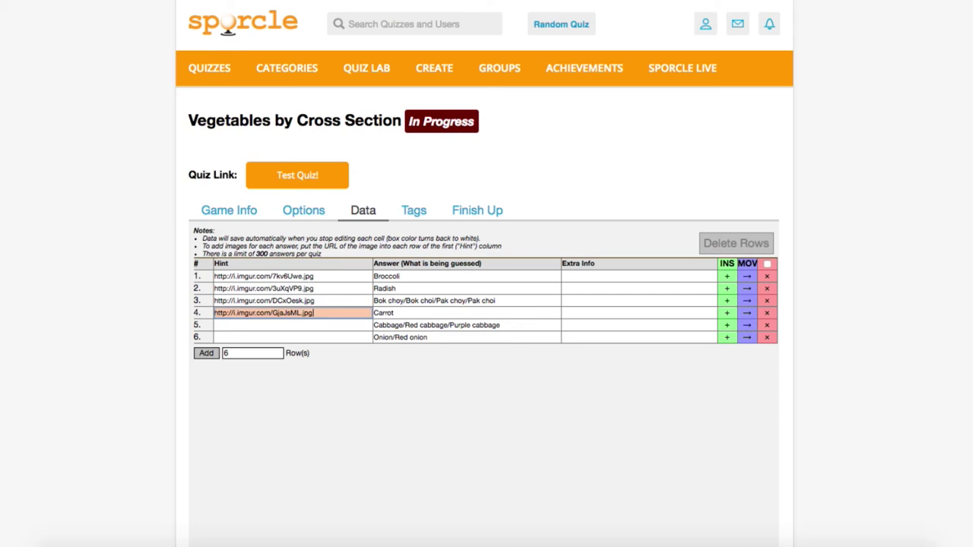
{"action": "left_click", "coordinate": [243, 327]}
{"action": "type", "text": "http://i.imgur.com/r52iheV.jpg"}
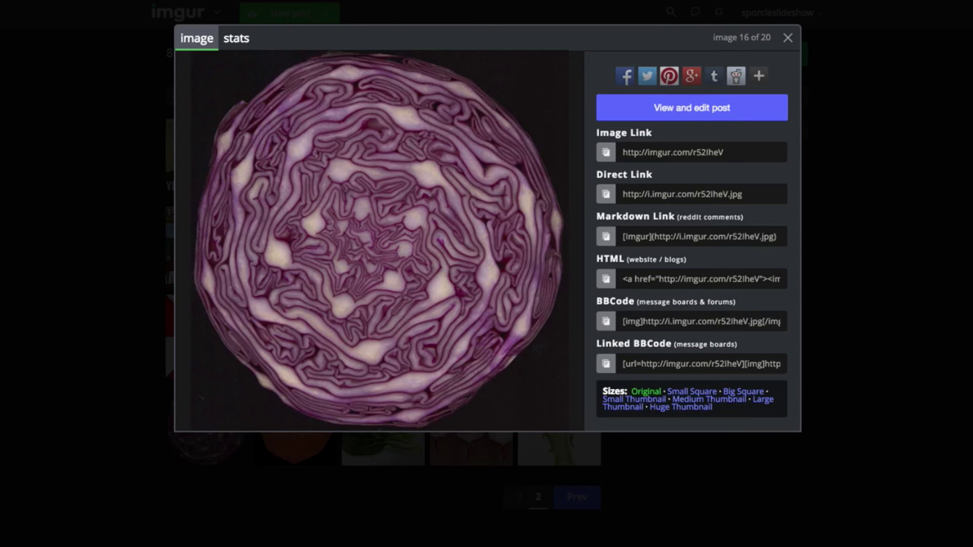
- Paste the onion image's link as row 6's hint
{"action": "left_click", "coordinate": [197, 245]}
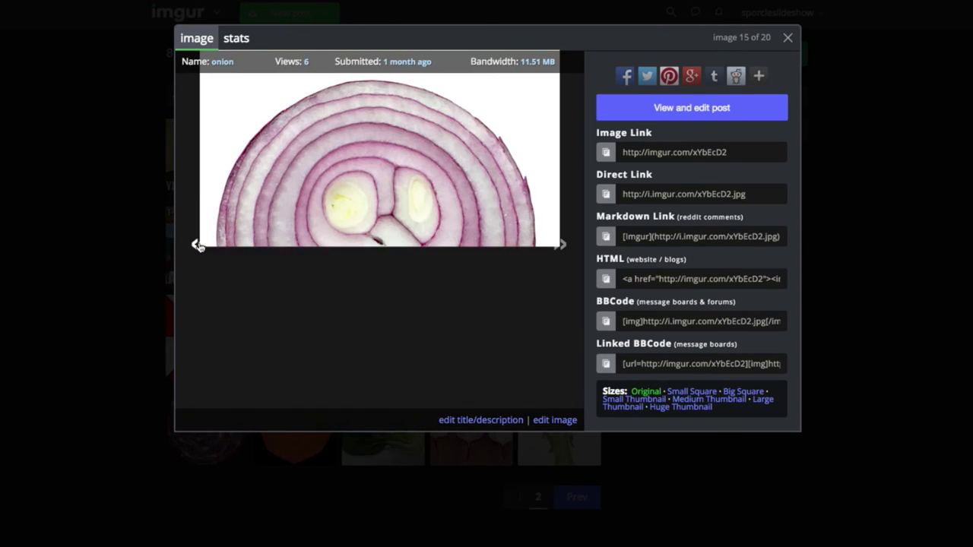
{"action": "left_click", "coordinate": [660, 155]}
{"action": "key", "text": "ctrl+c"}
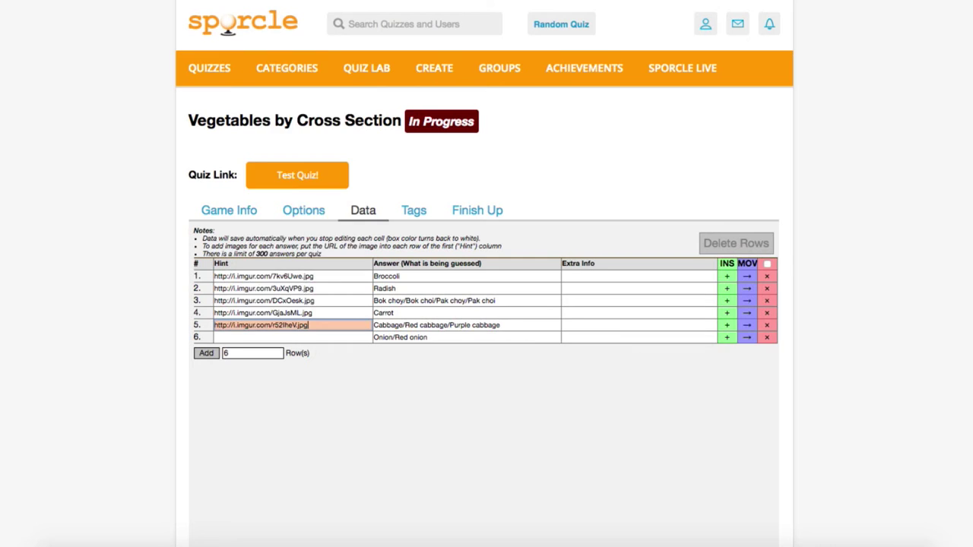
{"action": "left_click", "coordinate": [345, 339]}
{"action": "key", "text": "ctrl+v"}
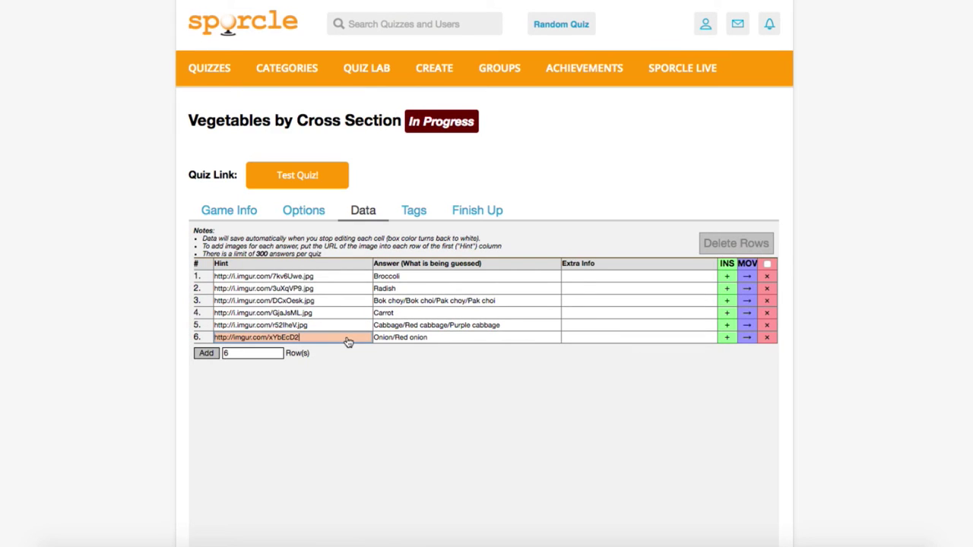
{"action": "left_click", "coordinate": [362, 375]}
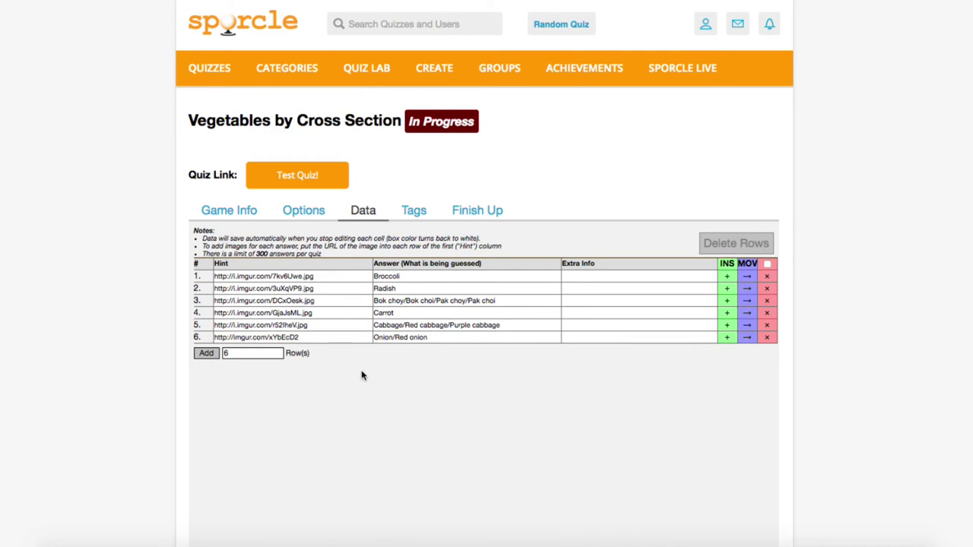
- Test-play the quiz through all six slides, find the broken onion picture, and select its direct link
{"action": "left_click", "coordinate": [319, 177]}
{"action": "scroll", "coordinate": [352, 342], "scroll_direction": "down", "scroll_amount": 5}
{"action": "left_click", "coordinate": [308, 144]}
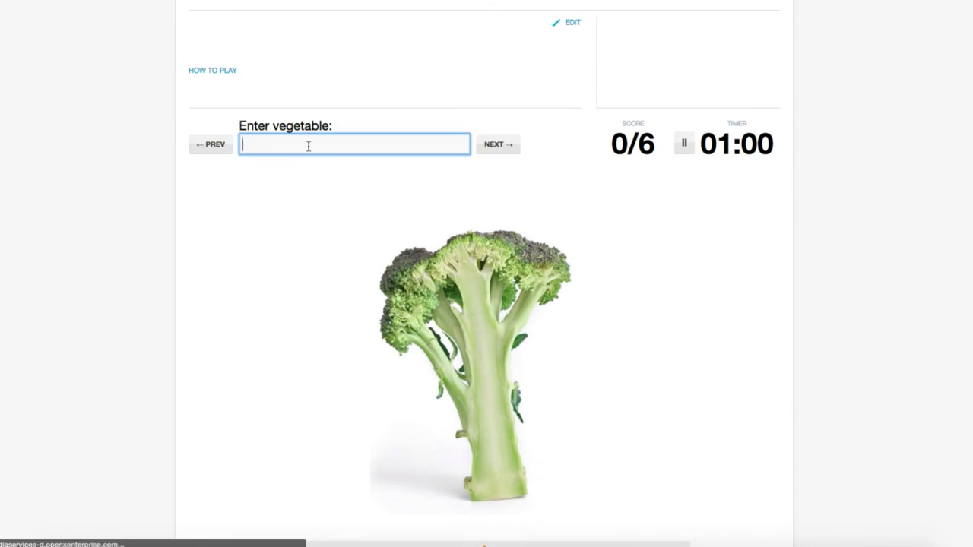
{"action": "left_click", "coordinate": [508, 148]}
{"action": "left_click", "coordinate": [509, 148]}
{"action": "left_click", "coordinate": [508, 148]}
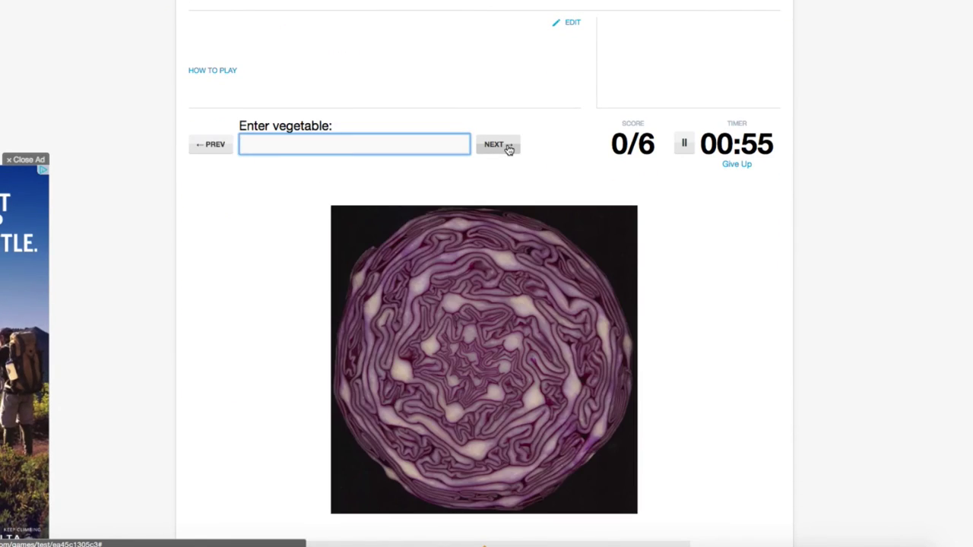
{"action": "left_click", "coordinate": [508, 149]}
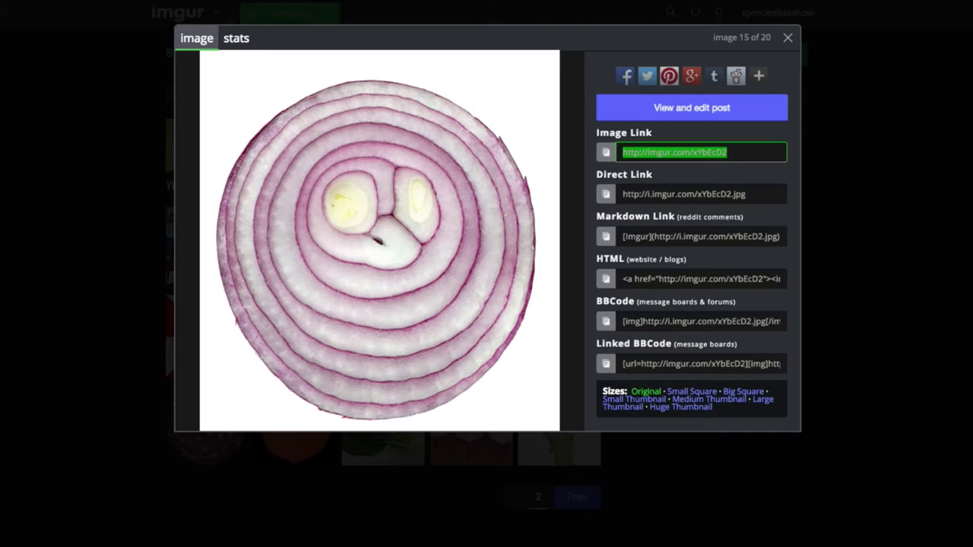
{"action": "left_click", "coordinate": [673, 196]}
{"action": "key", "text": "ctrl+c"}
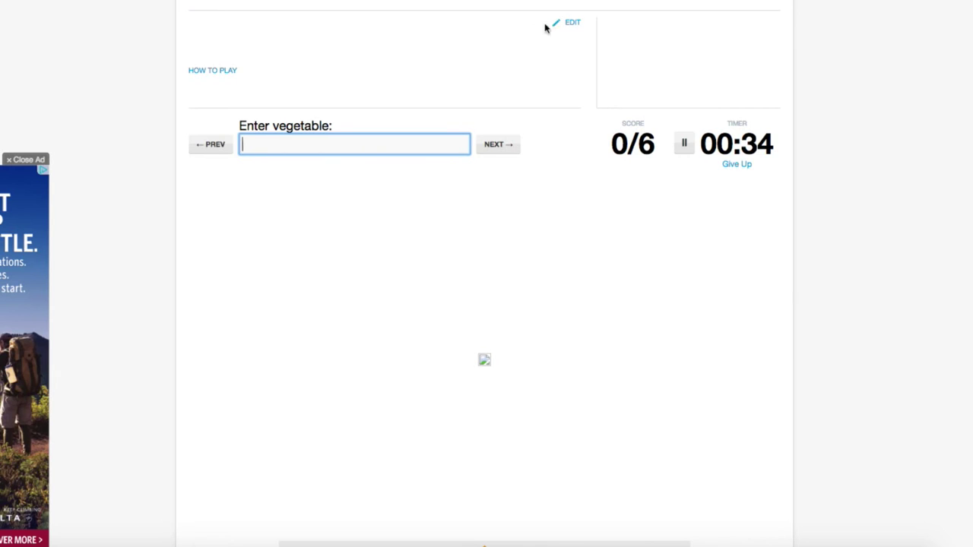
{"action": "left_click", "coordinate": [574, 26]}
{"action": "left_click", "coordinate": [374, 280]}
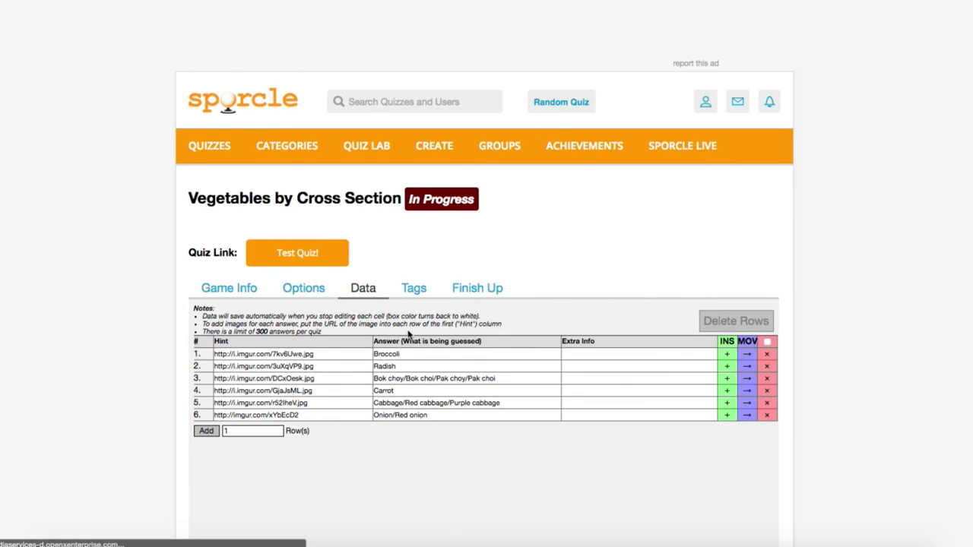
{"action": "scroll", "coordinate": [447, 447], "scroll_direction": "down", "scroll_amount": 2}
{"action": "left_click", "coordinate": [308, 363]}
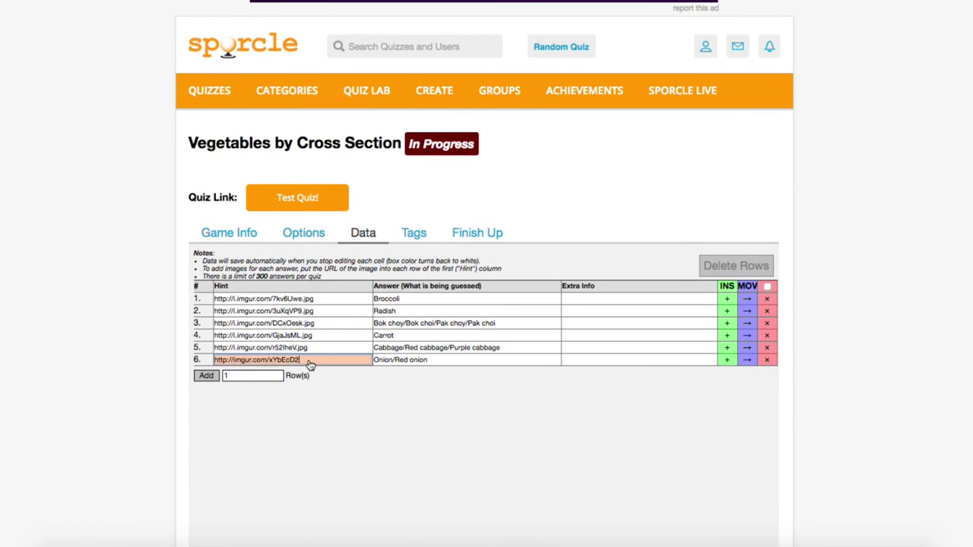
{"action": "left_click_drag", "start_coordinate": [309, 366], "coordinate": [215, 365]}
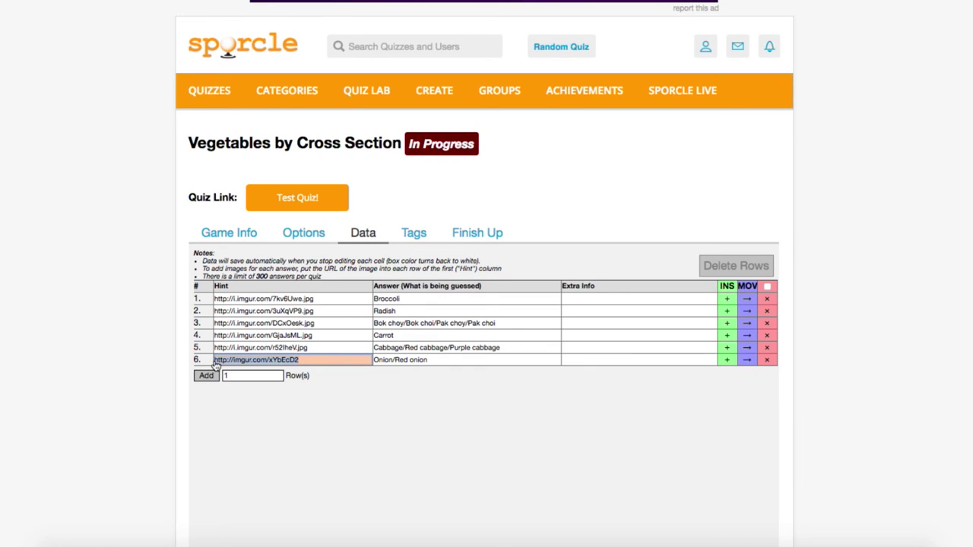
{"action": "key", "text": "ctrl+v"}
{"action": "left_click", "coordinate": [405, 422]}
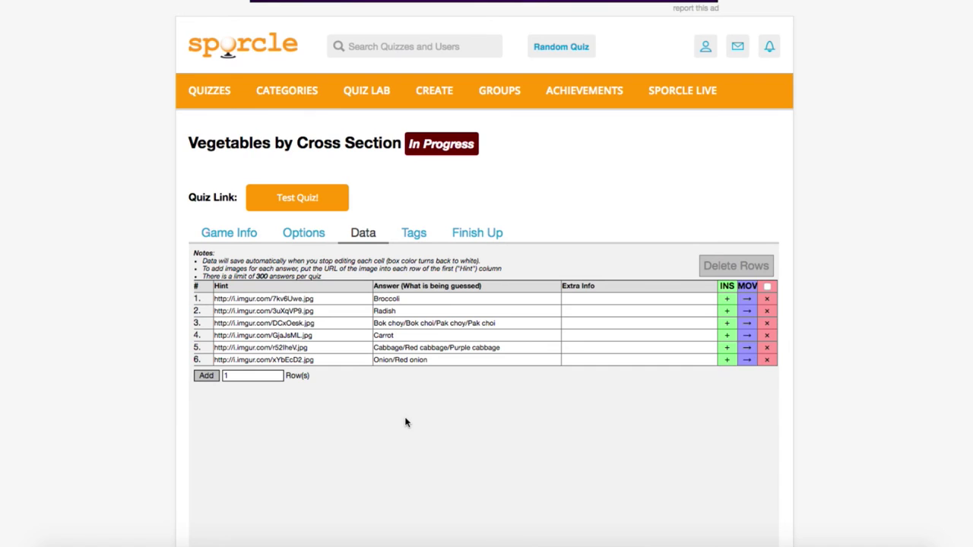
- Test-play the quiz answering broccoli, radish, bok choy, carrot, cabbage and red onion for 6/6
{"action": "left_click", "coordinate": [317, 202]}
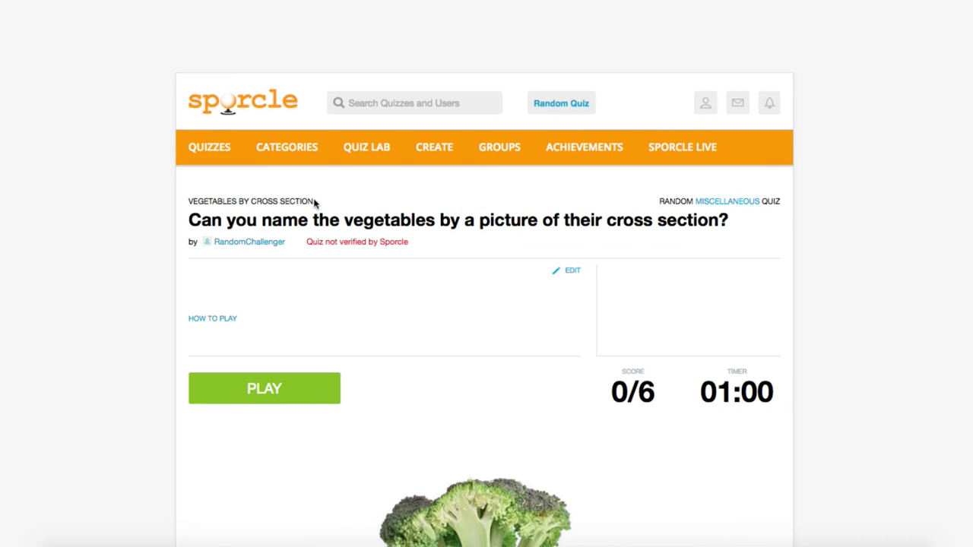
{"action": "scroll", "coordinate": [435, 373], "scroll_direction": "down", "scroll_amount": 5}
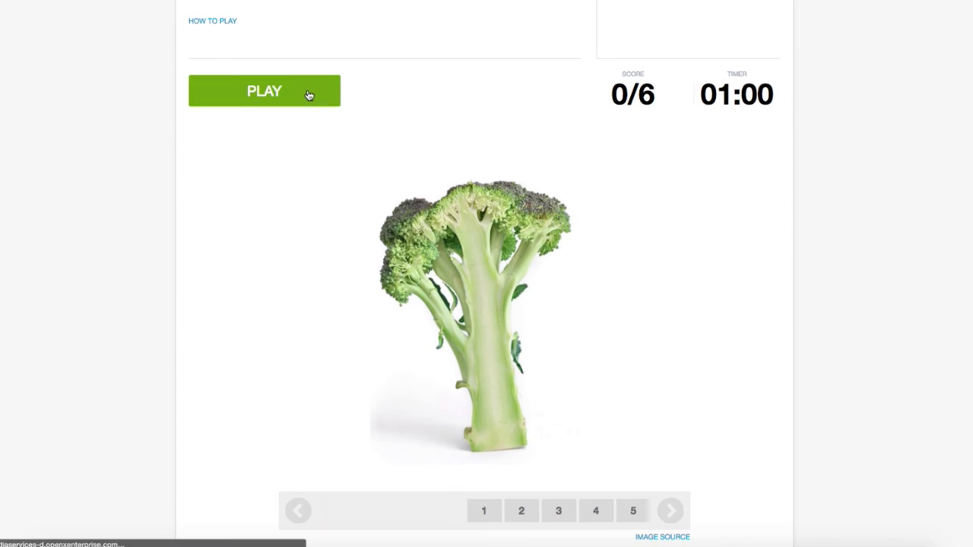
{"action": "left_click", "coordinate": [310, 94]}
{"action": "type", "text": "brocco"}
{"action": "left_click", "coordinate": [301, 96]}
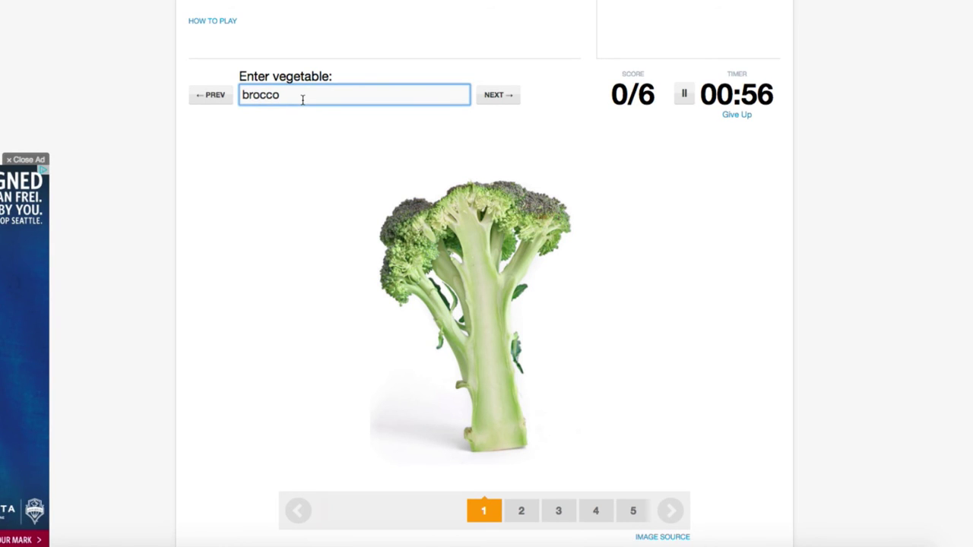
{"action": "type", "text": "li"}
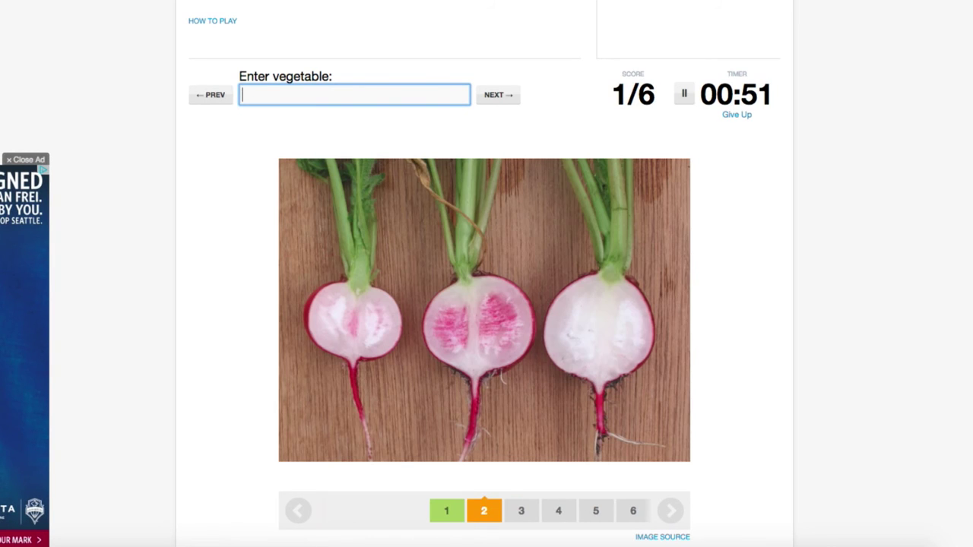
{"action": "type", "text": "radish"}
{"action": "type", "text": "bok cho"}
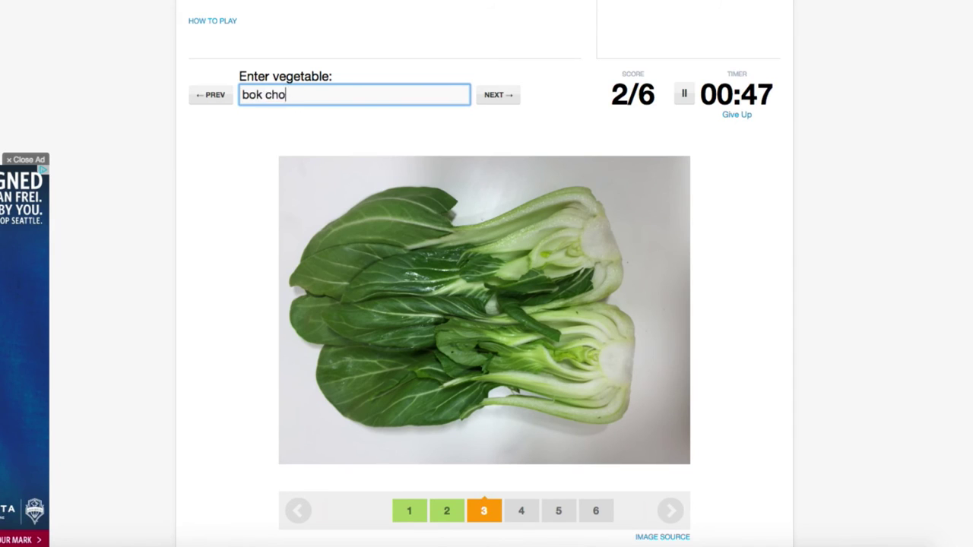
{"action": "type", "text": "ycarrot"}
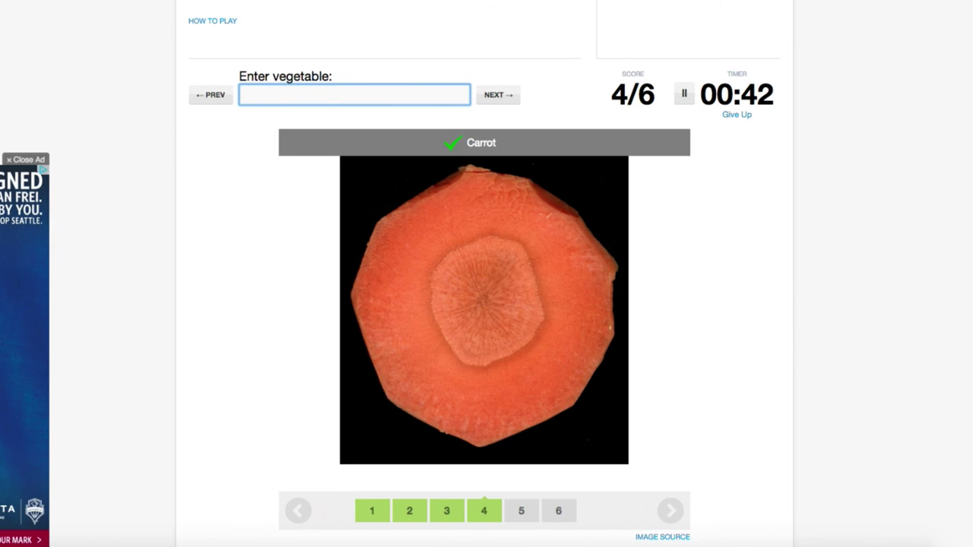
{"action": "type", "text": "cabbage"}
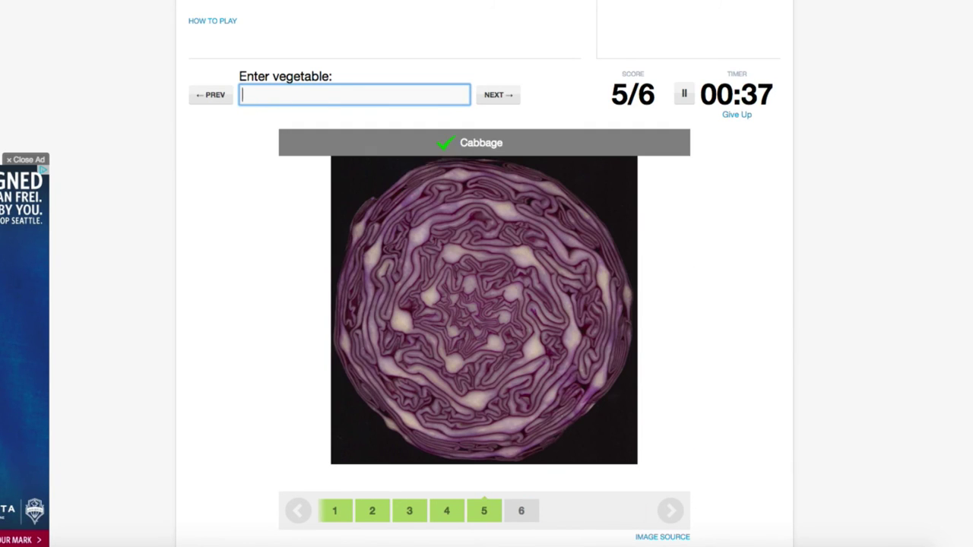
{"action": "type", "text": "red onion"}
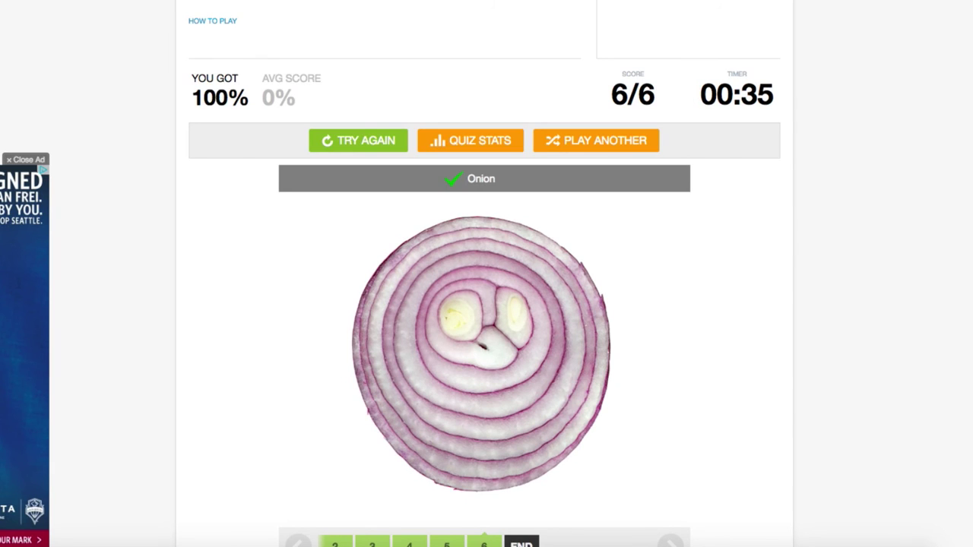
{"action": "scroll", "coordinate": [445, 96], "scroll_direction": "up", "scroll_amount": 3}
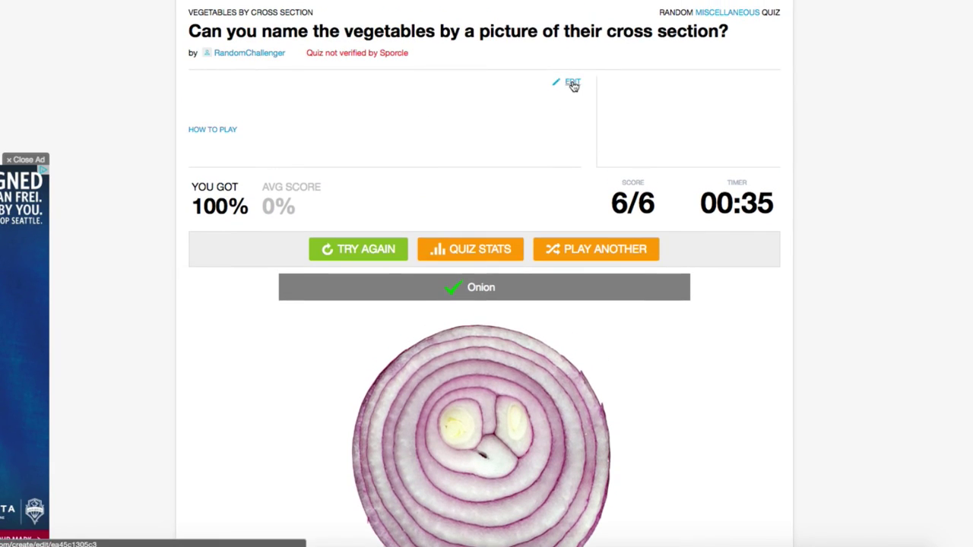
- Launch the quiz to the public from the editor's Finish Up tab
{"action": "left_click", "coordinate": [570, 82]}
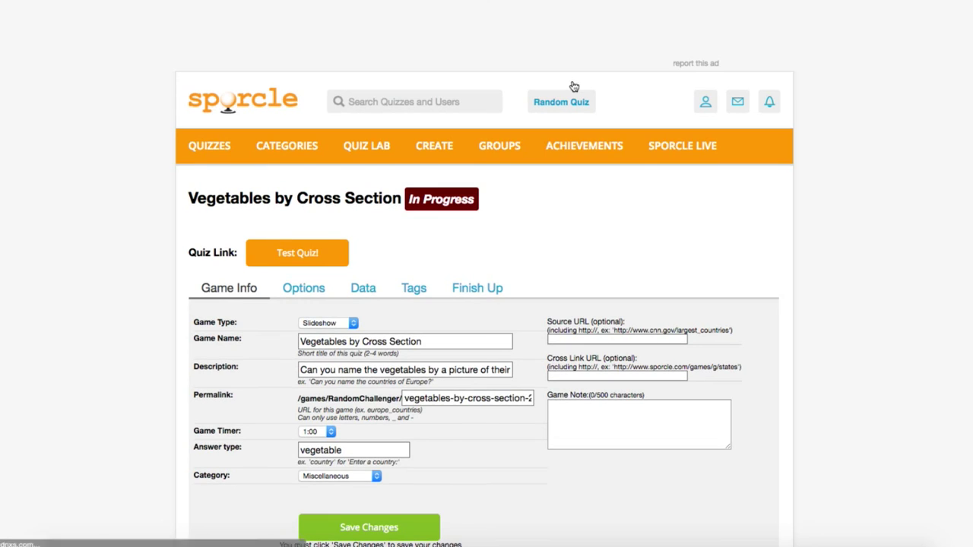
{"action": "left_click", "coordinate": [484, 299]}
{"action": "left_click", "coordinate": [394, 399]}
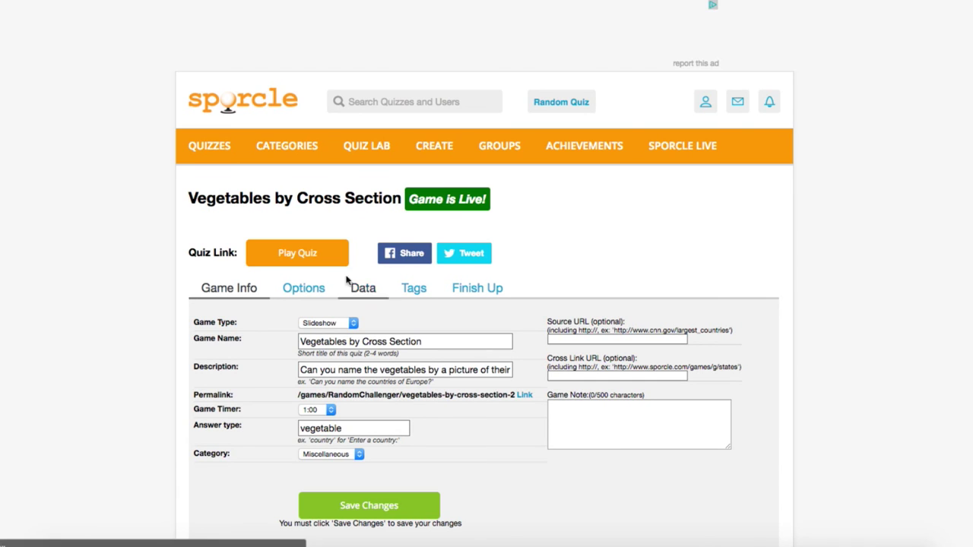
- Start the live quiz and guess 'little tree' for the broccoli picture
{"action": "left_click", "coordinate": [318, 251]}
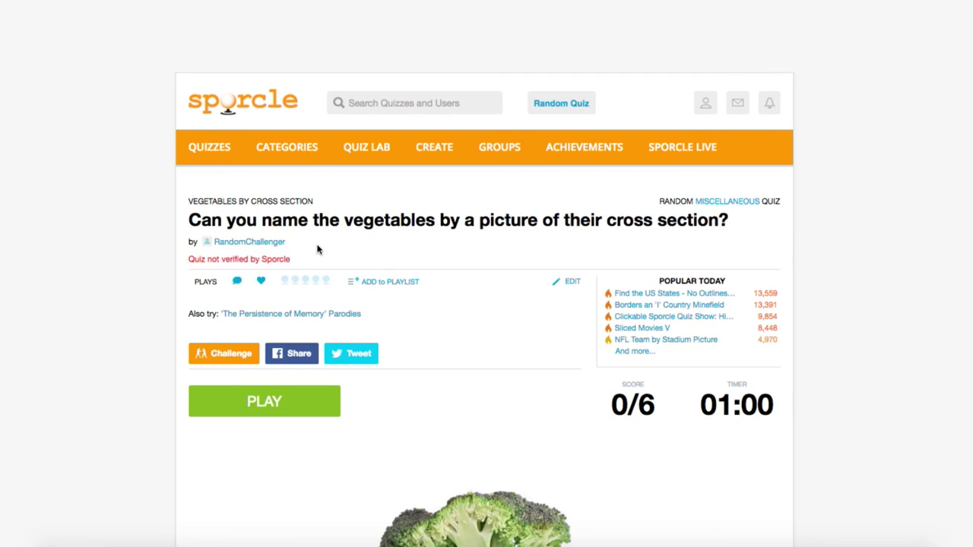
{"action": "scroll", "coordinate": [402, 346], "scroll_direction": "down", "scroll_amount": 5}
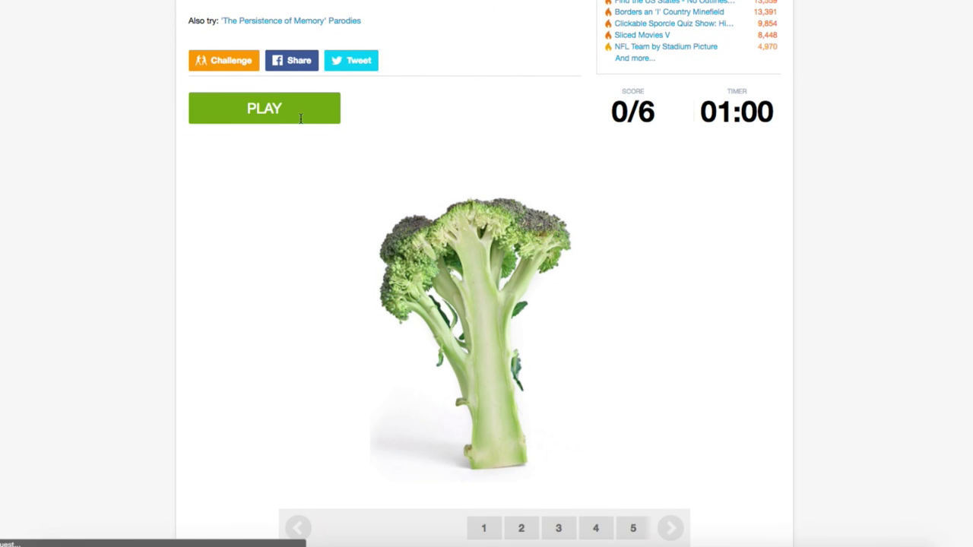
{"action": "left_click", "coordinate": [301, 118]}
{"action": "type", "text": "little tree"}
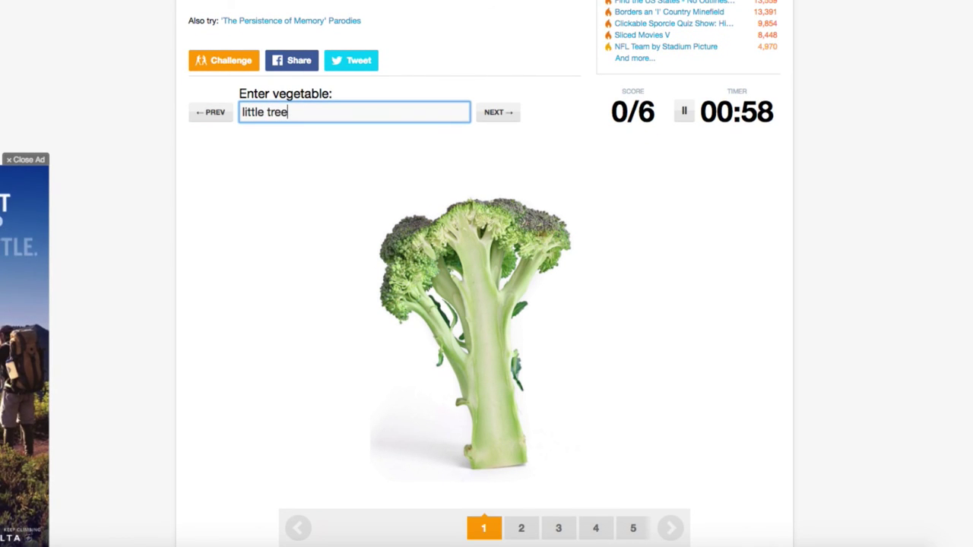